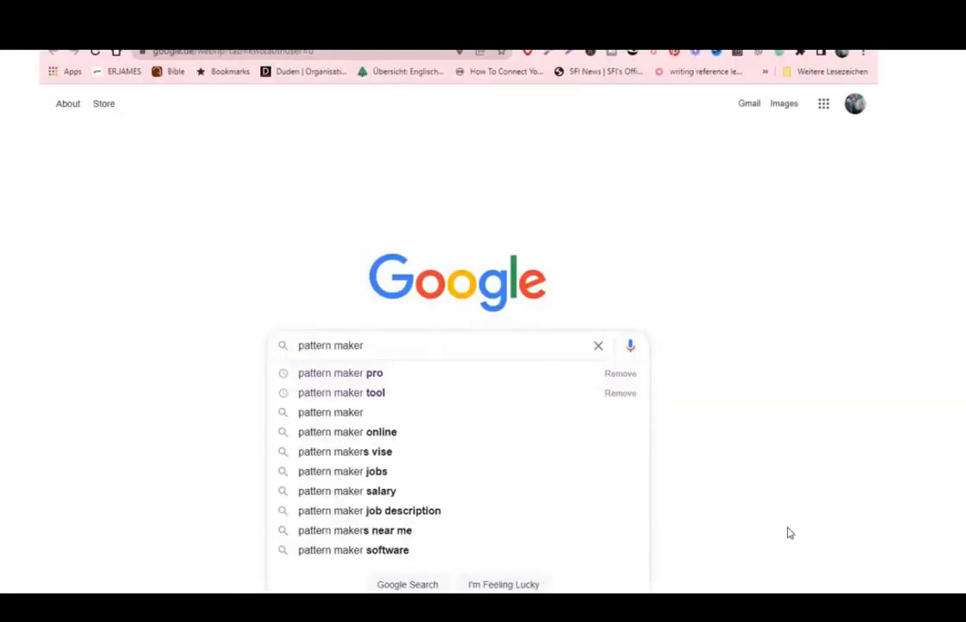
Search Google for "pattern maker pro" and open the FearlessMakers page about Patternmaker Pro free sewing patterns.
click(334, 382)
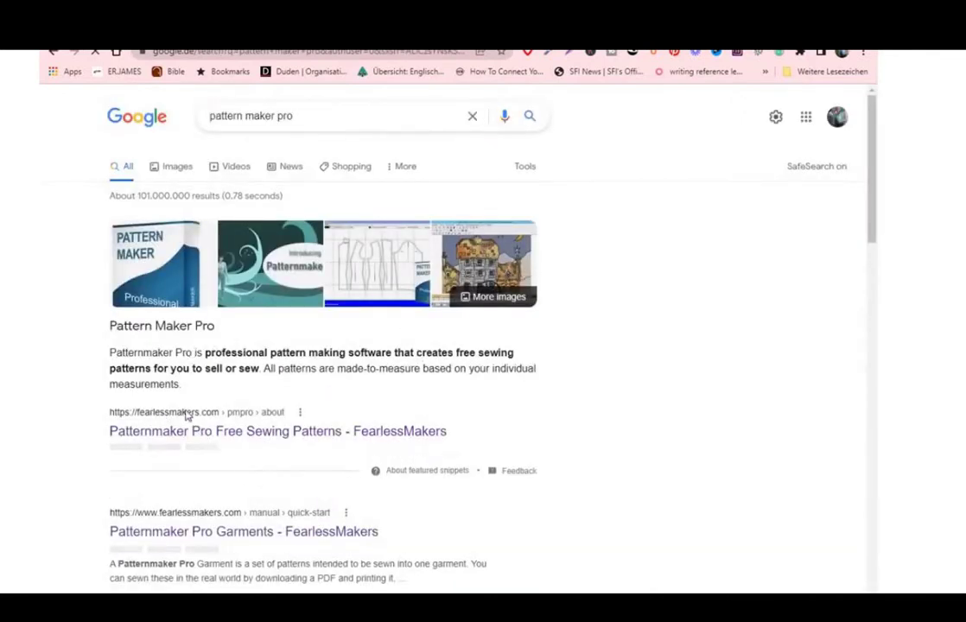
click(226, 438)
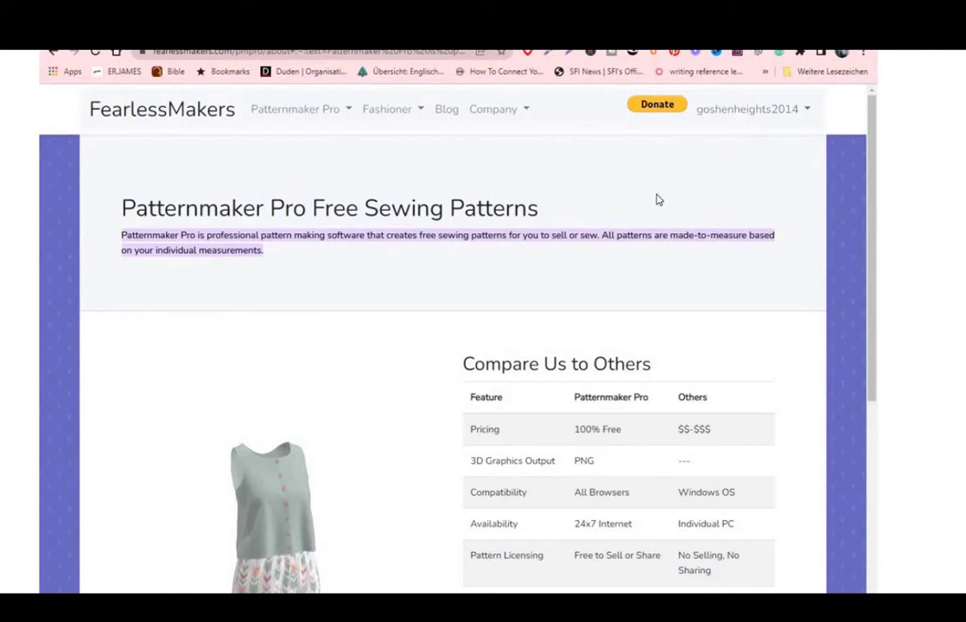
drag(873, 217, 872, 249)
Open the signed-in user's account page on the FearlessMakers site.
click(774, 158)
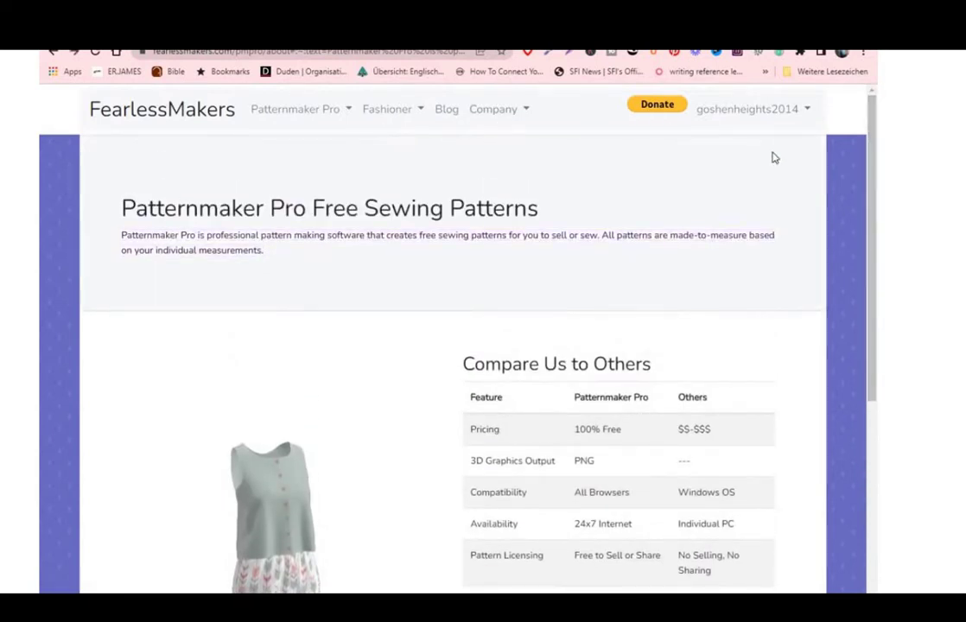
click(809, 116)
click(750, 141)
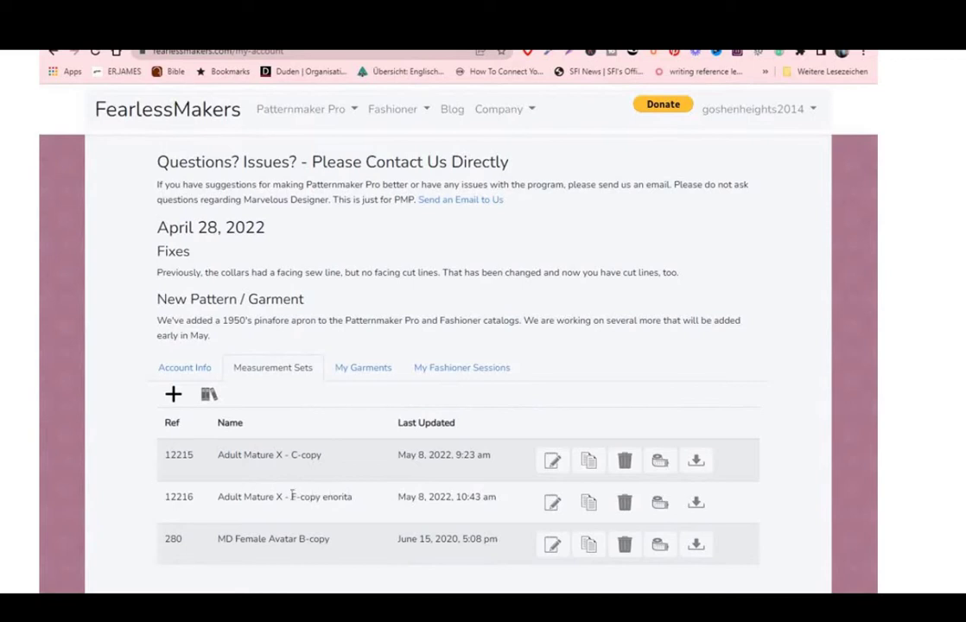
Create a measurement set in Centimeters, named with the person's full name, and proceed to entering its measurements.
click(173, 395)
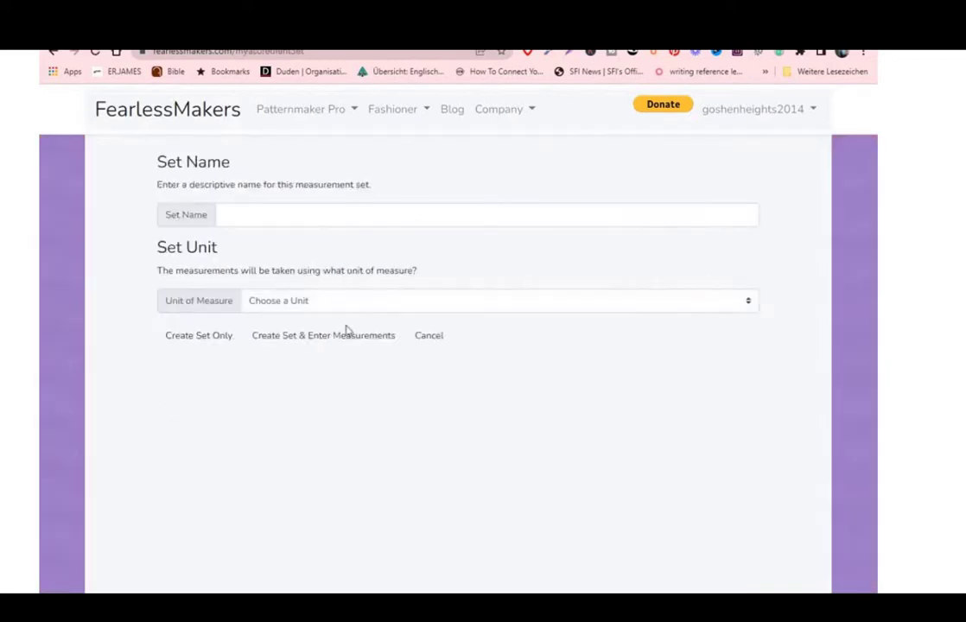
click(266, 214)
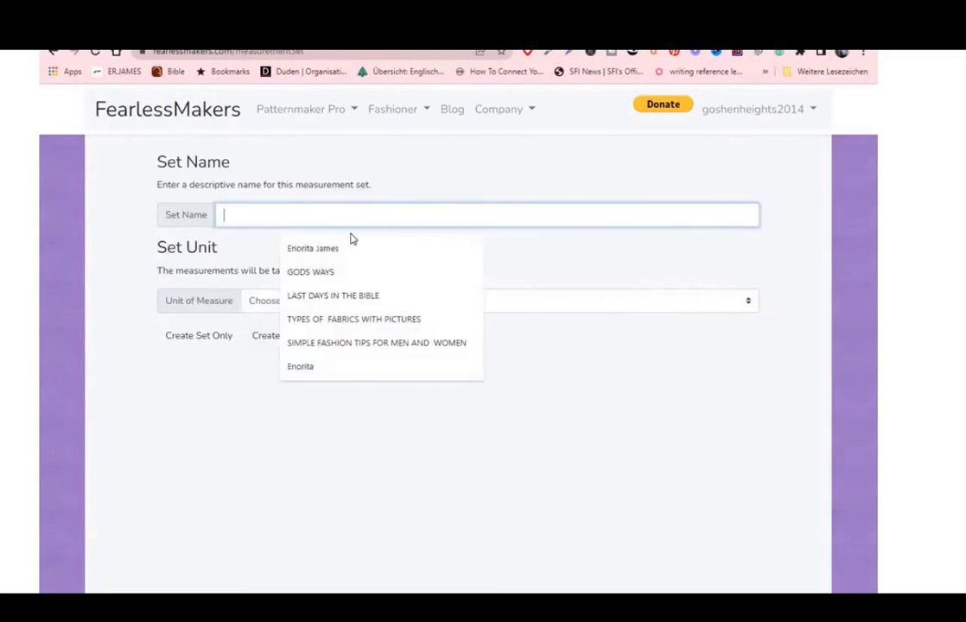
click(309, 248)
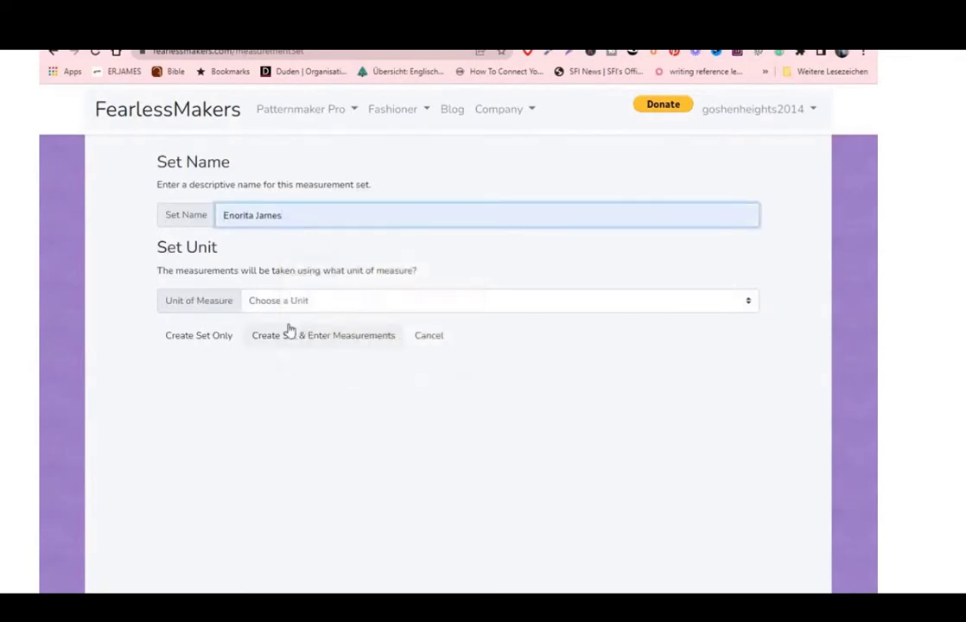
click(749, 302)
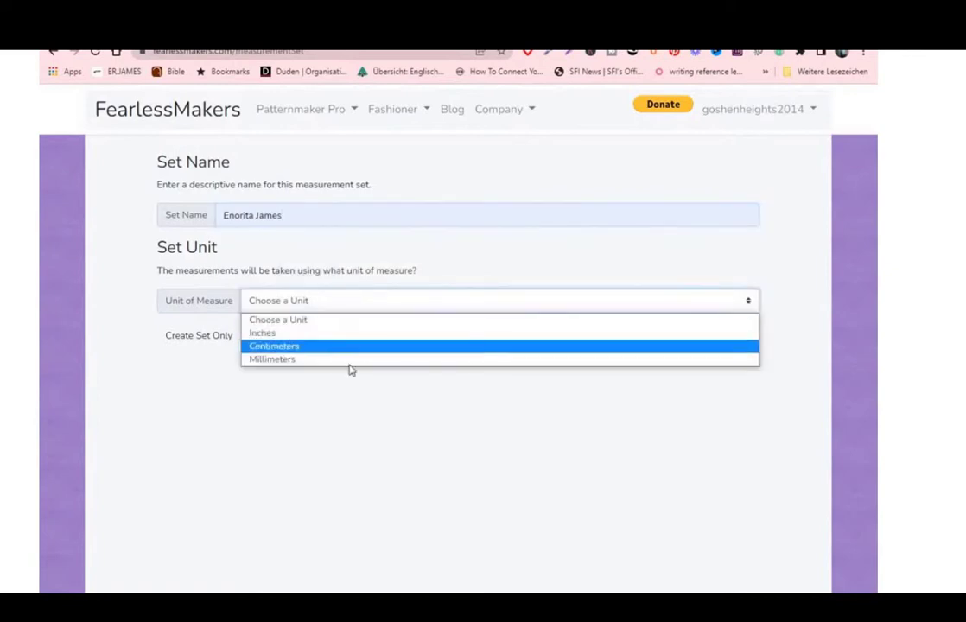
click(293, 348)
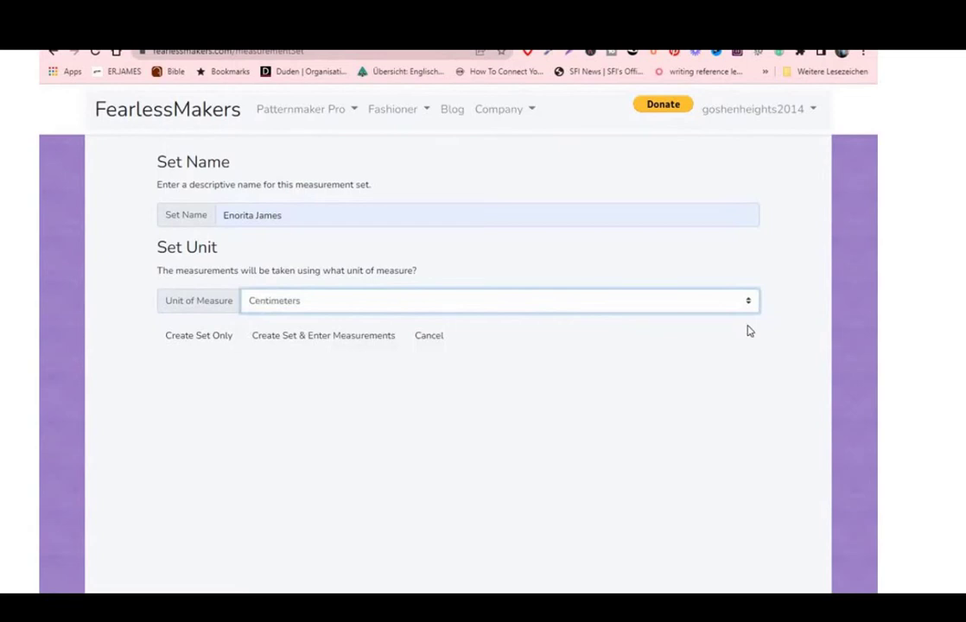
click(329, 343)
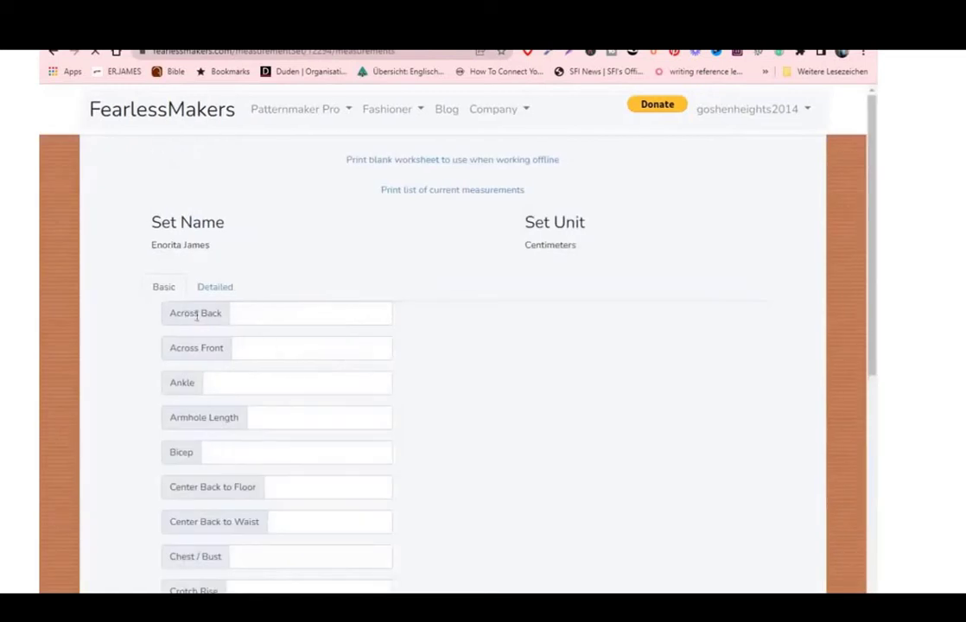
Examine the measuring guides from Across Back through Center Back to Floor and look over the rest of the basic measurements.
click(250, 314)
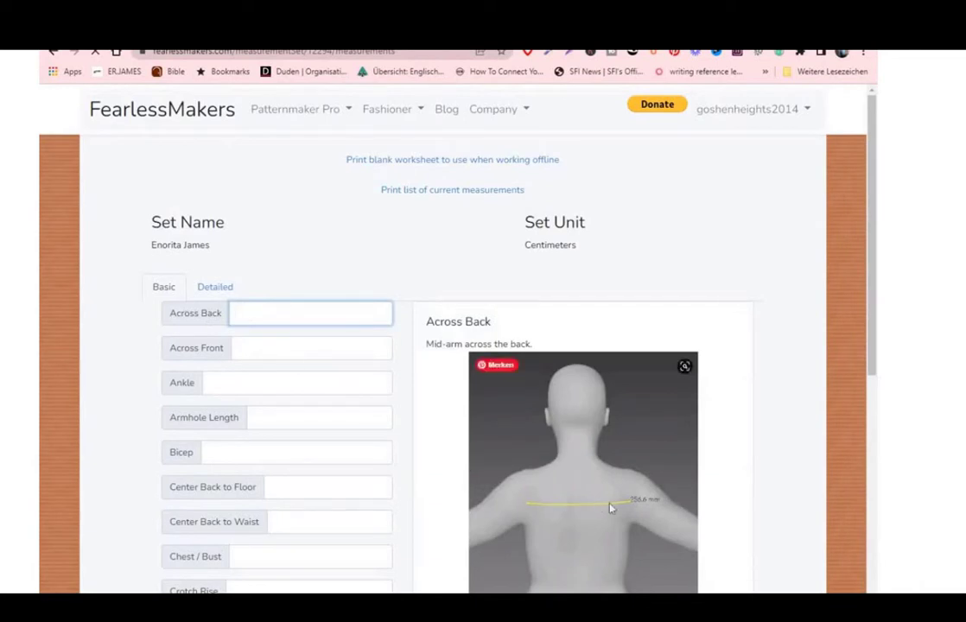
click(256, 345)
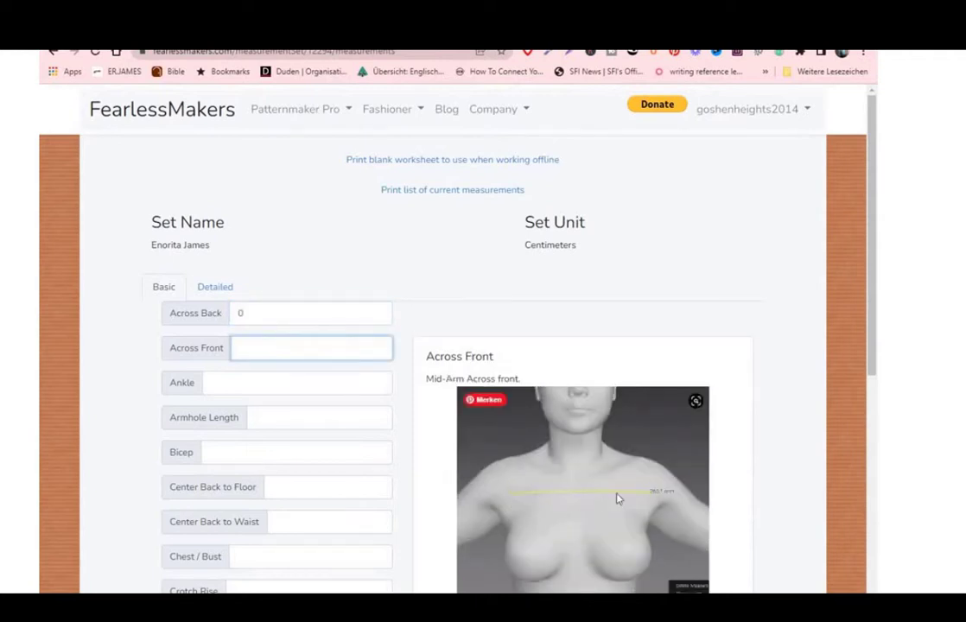
click(241, 384)
click(283, 420)
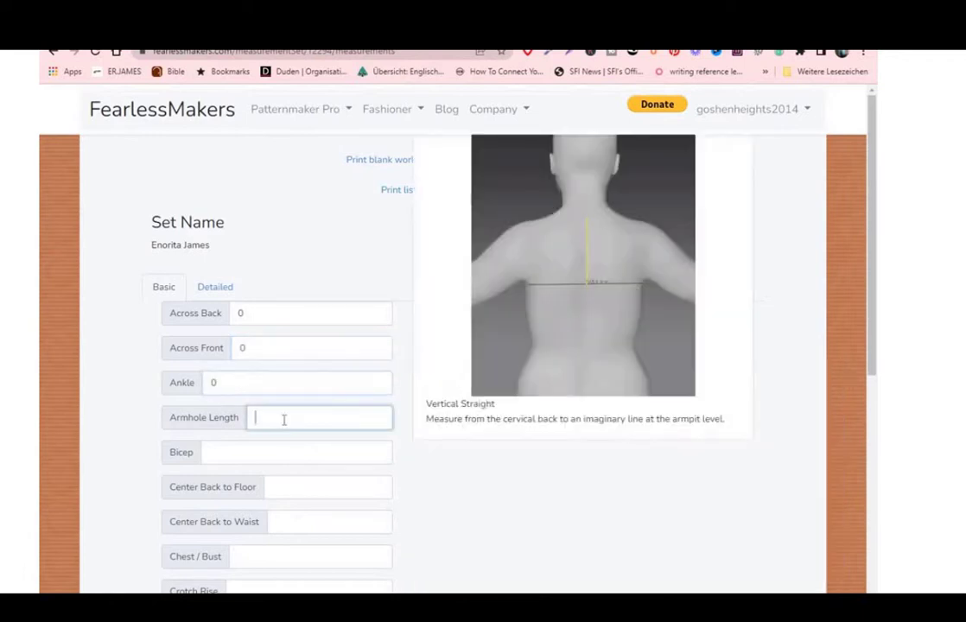
click(250, 455)
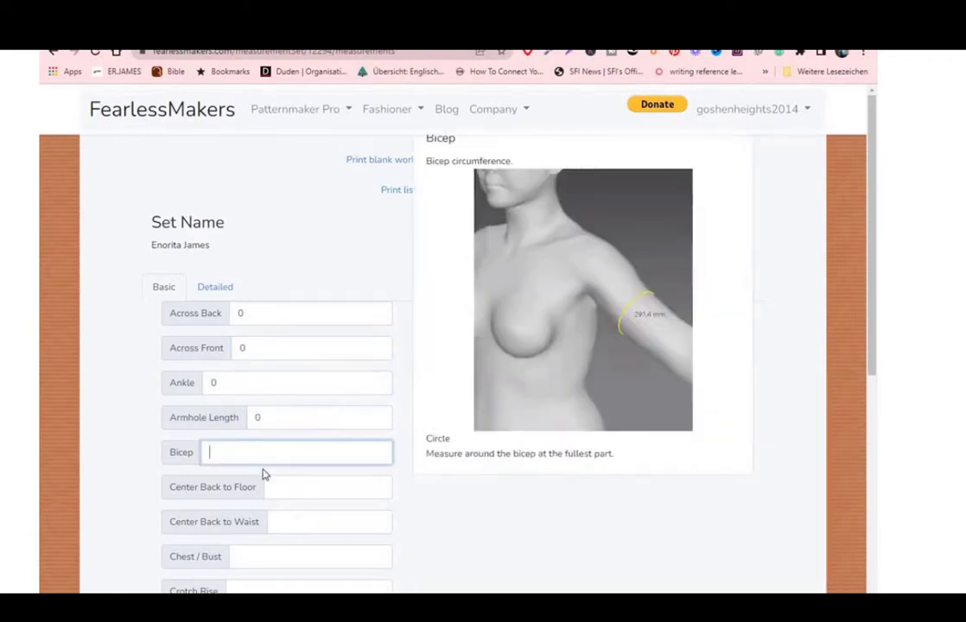
click(280, 488)
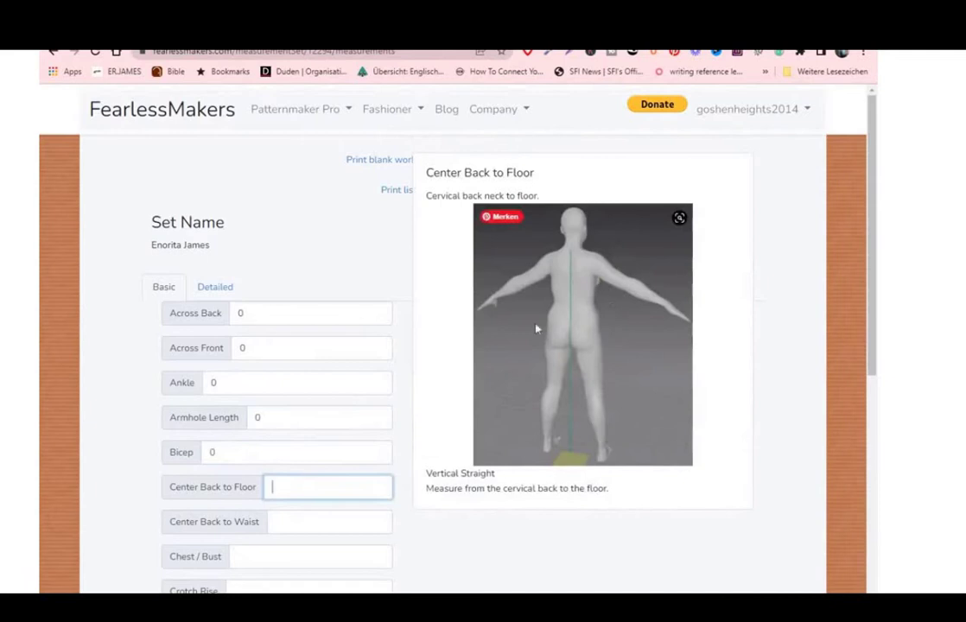
click(256, 314)
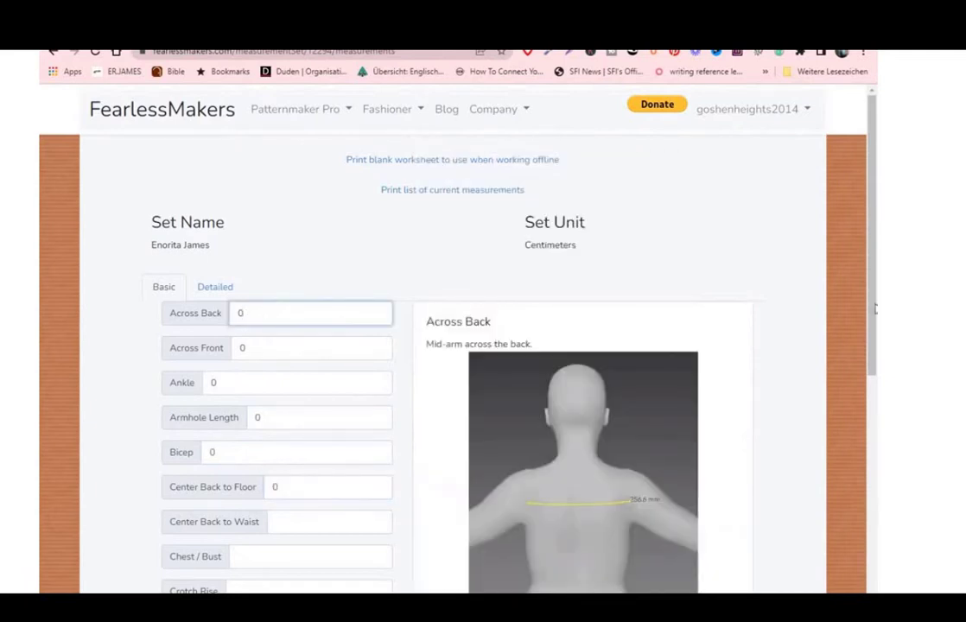
drag(876, 281, 876, 575)
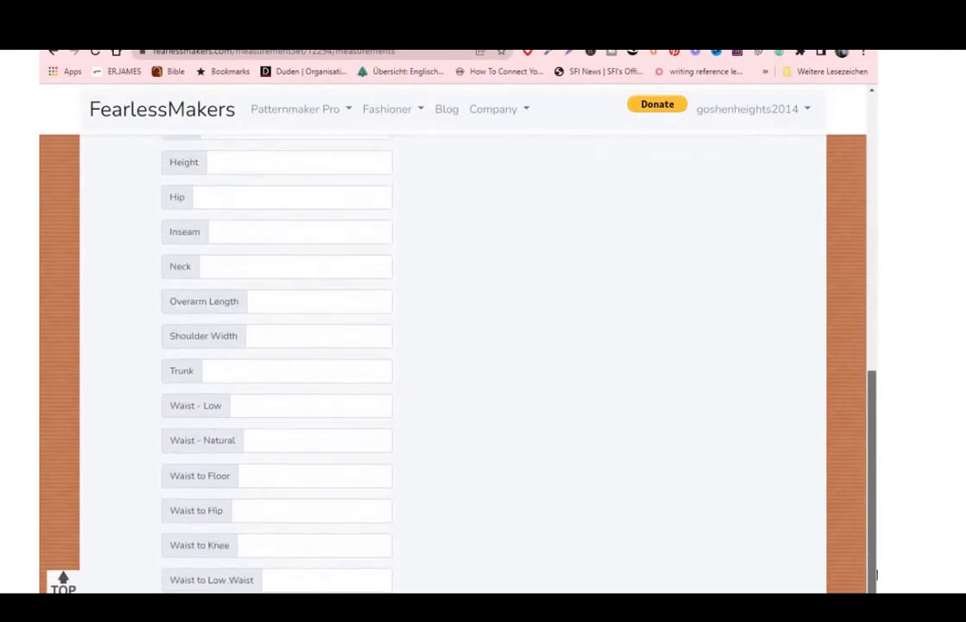
drag(876, 469, 876, 194)
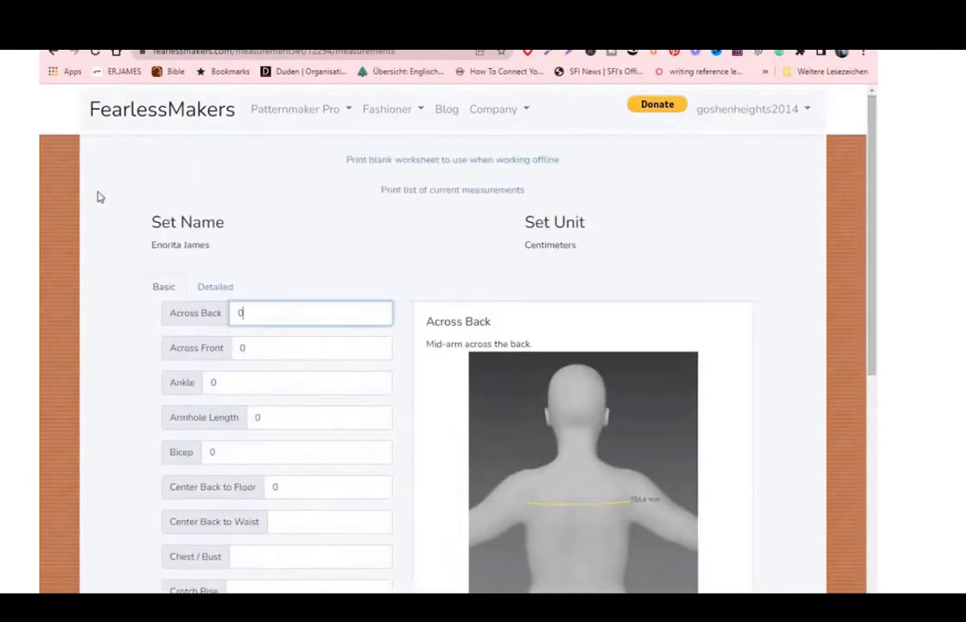
Return to the account's measurement sets and open the measurement library to review the 3D Avatars sets.
click(53, 52)
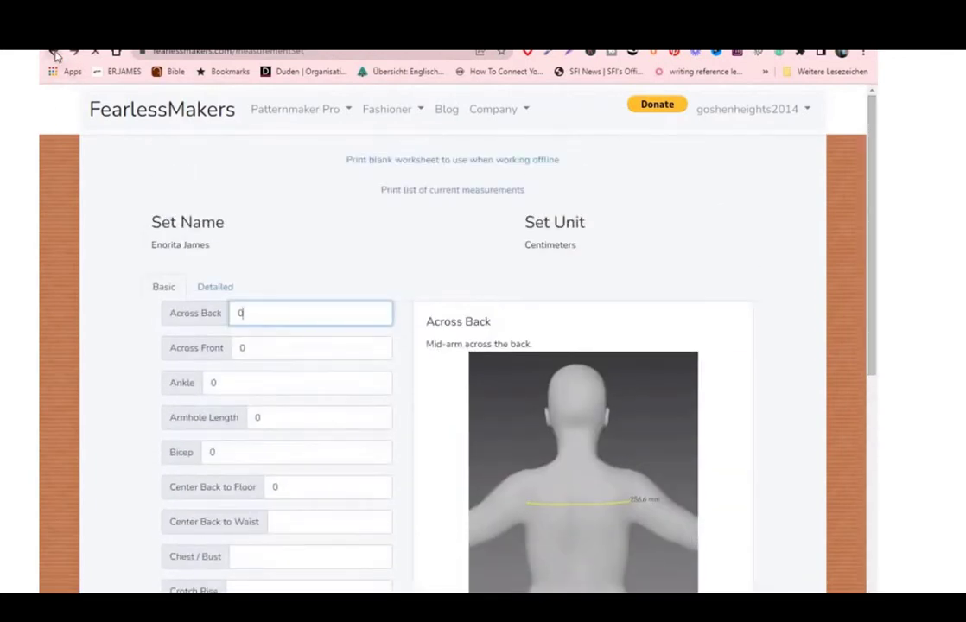
click(53, 52)
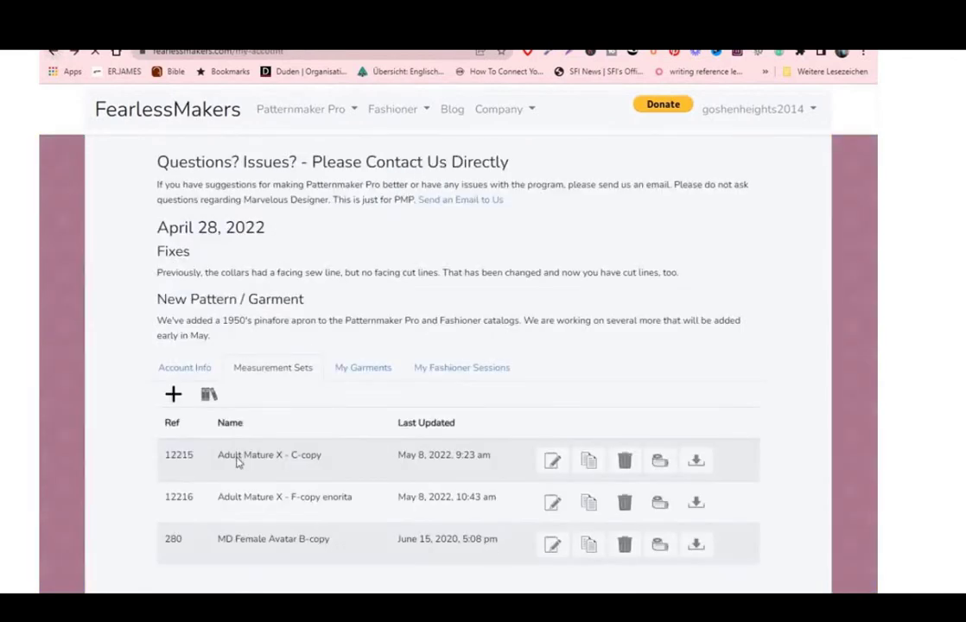
click(208, 397)
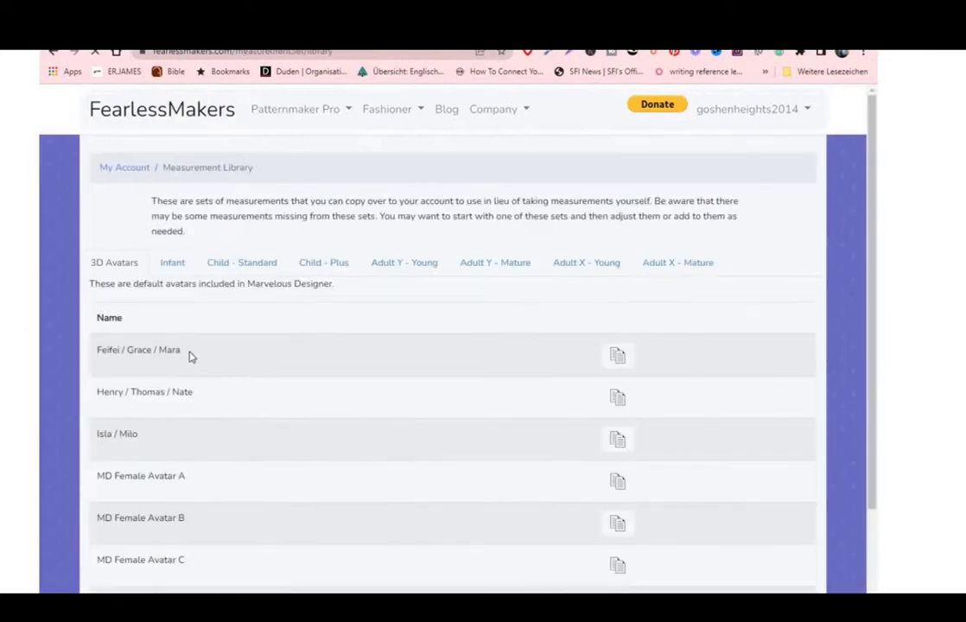
drag(876, 231, 875, 399)
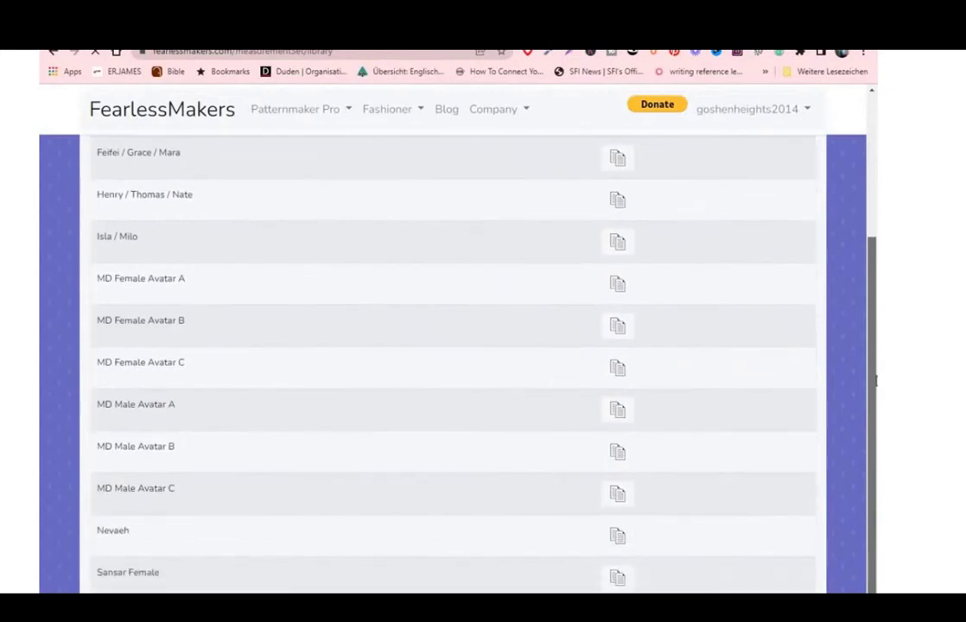
mouse_move(875, 311)
mouse_down()
mouse_move(868, 266)
mouse_move(870, 300)
mouse_up()
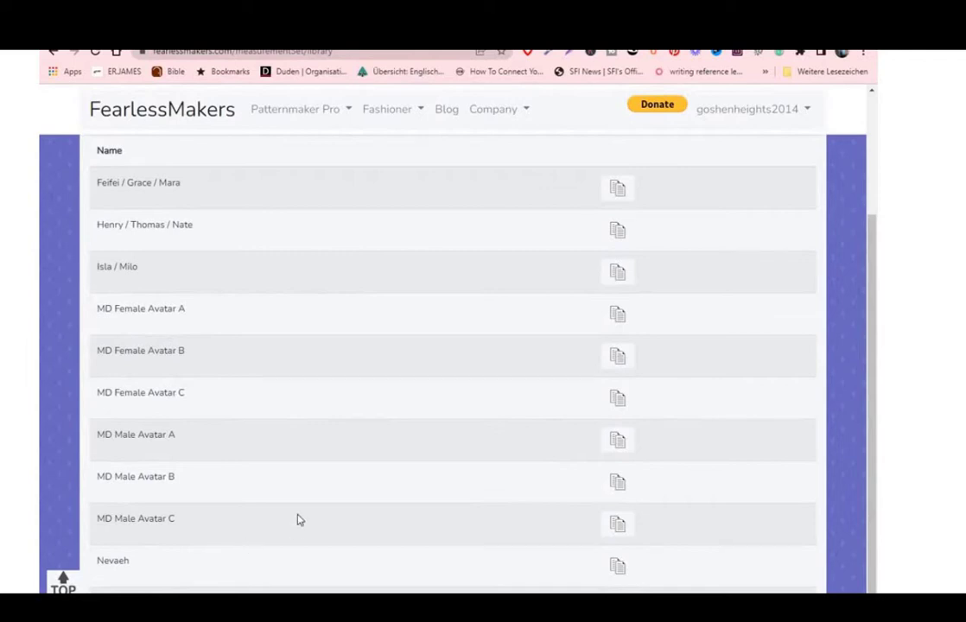
scroll(870, 271, up, 2)
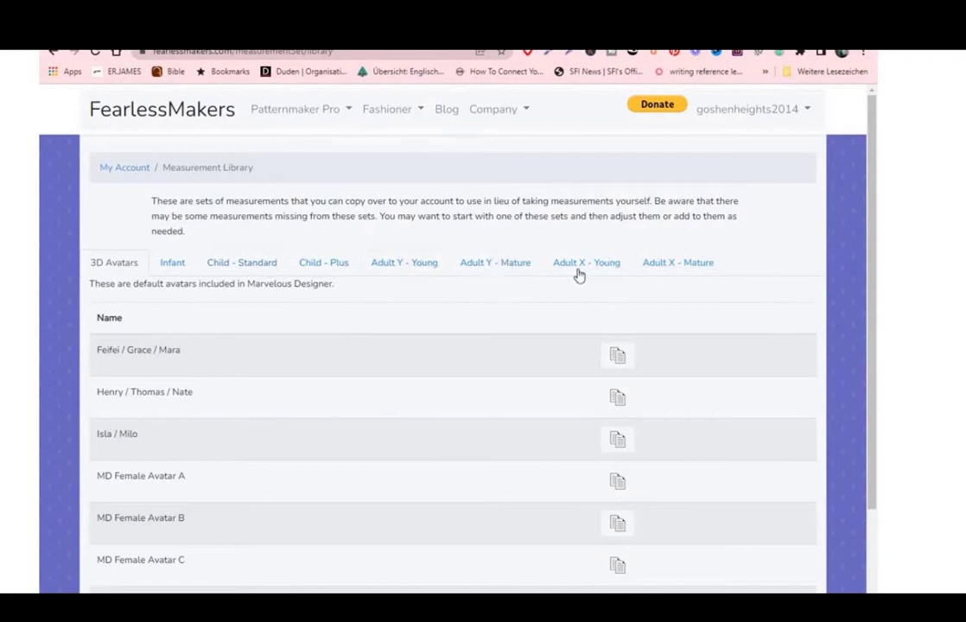
Copy the Adult Mature X - F set from the library's Adult X - Mature category to the account.
click(679, 263)
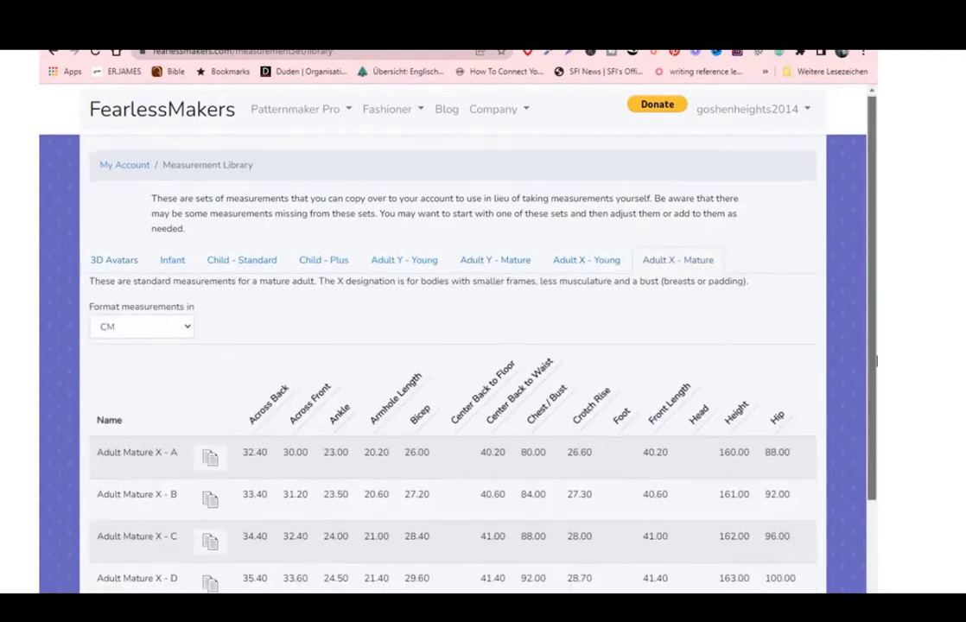
scroll(875, 361, down, 2)
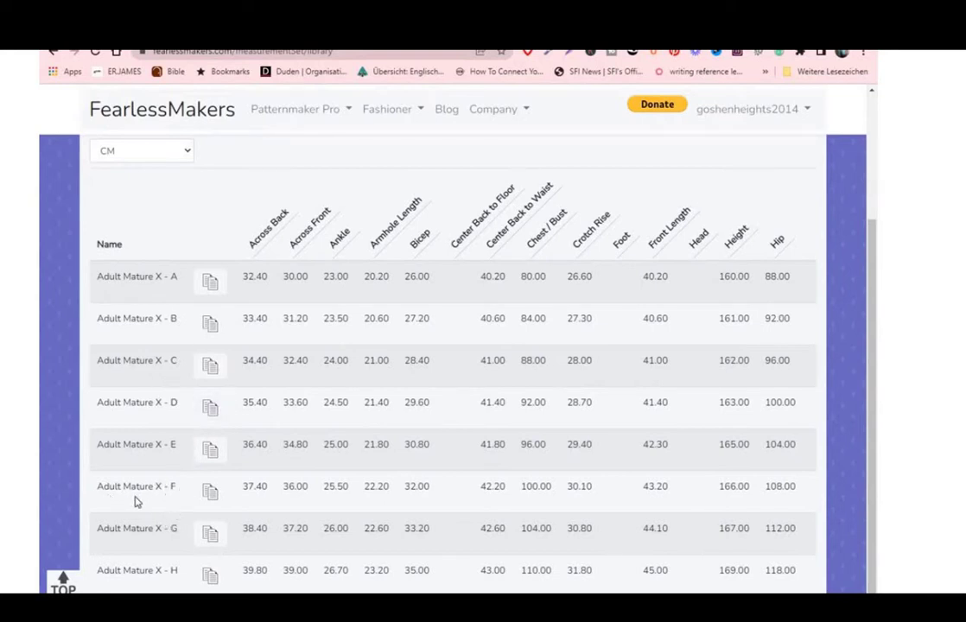
click(208, 499)
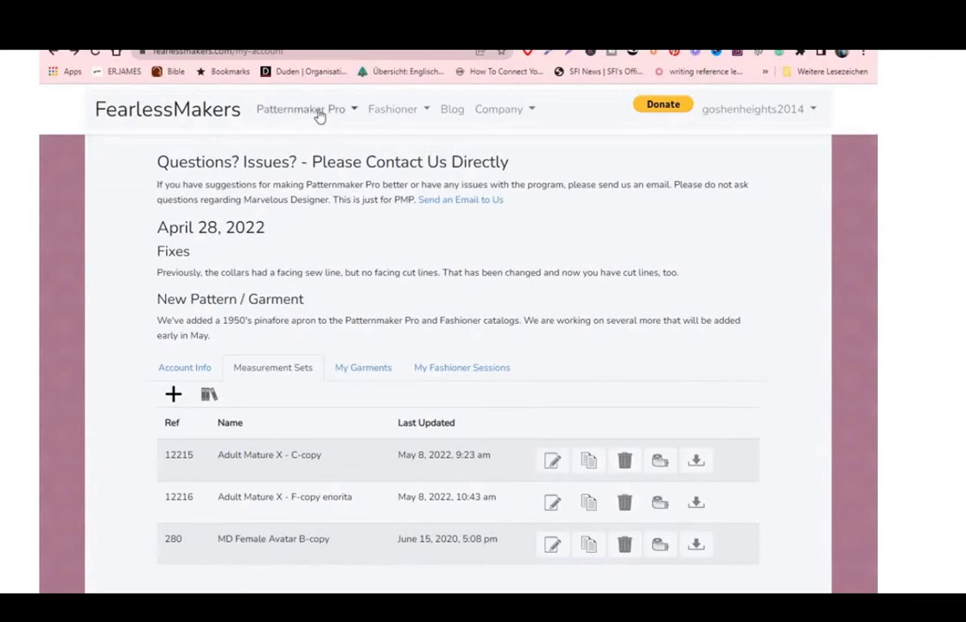
Browse the Patternmaker Pro garment catalog and open the Bodice Sloper Adult X Full Fit #11 pattern.
click(352, 115)
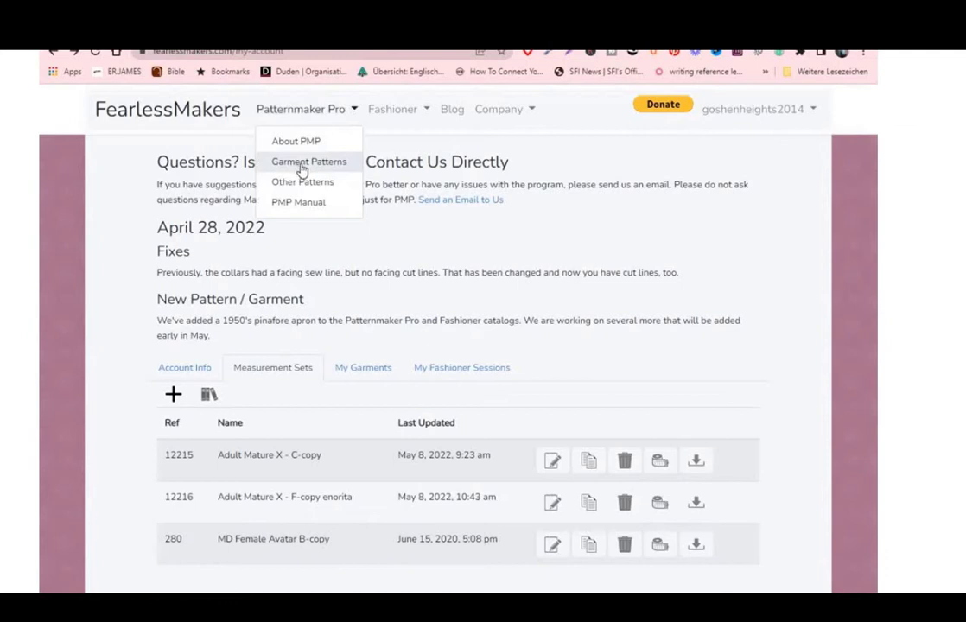
click(308, 166)
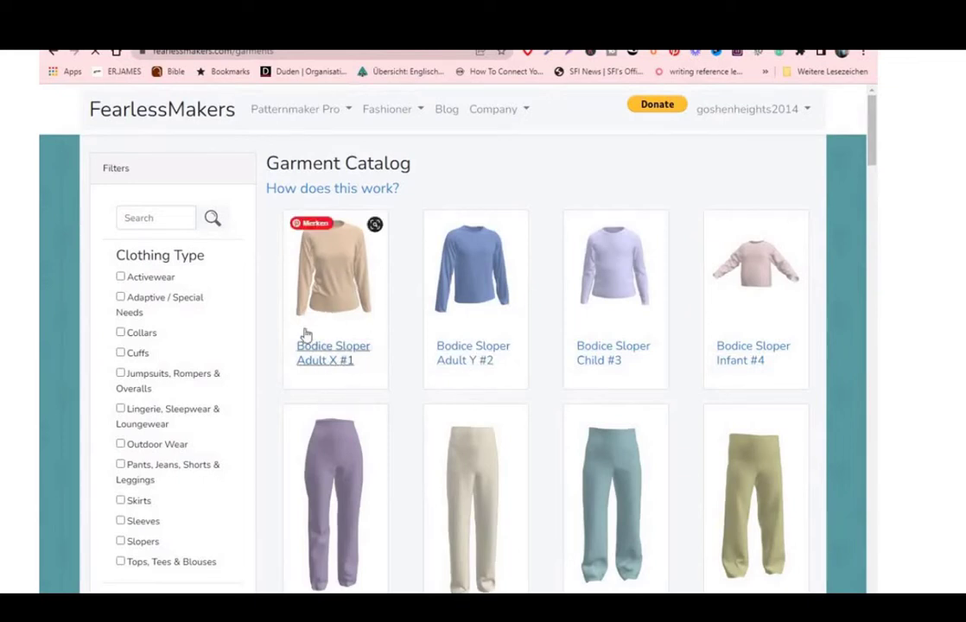
drag(874, 160, 875, 213)
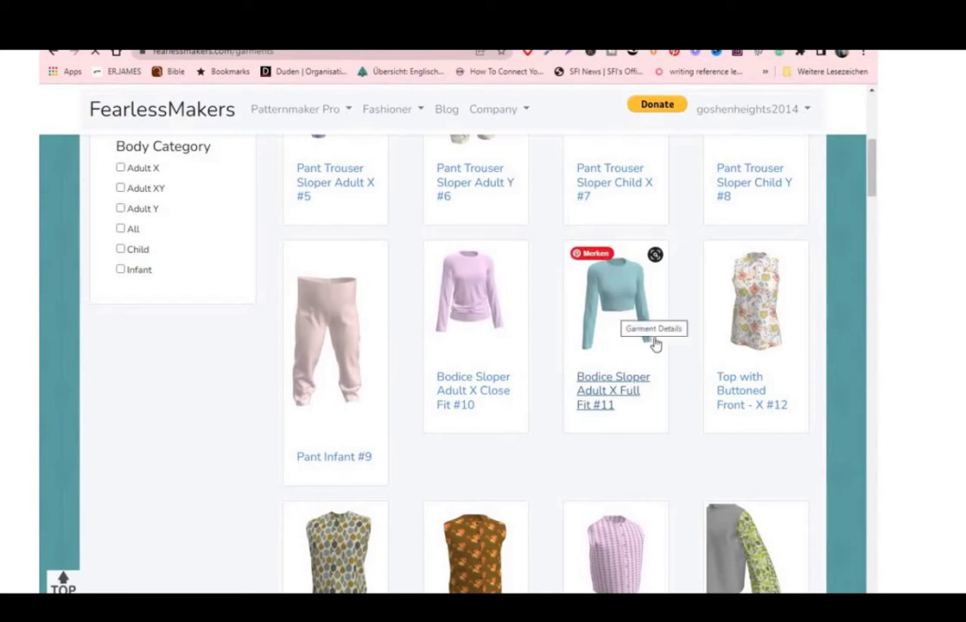
scroll(863, 207, up, 5)
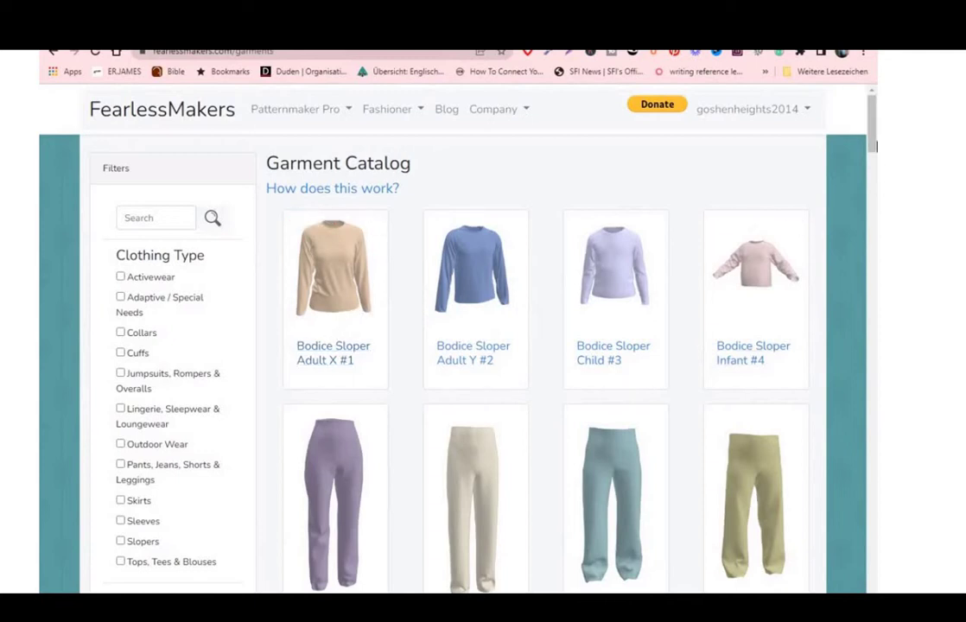
scroll(823, 238, down, 5)
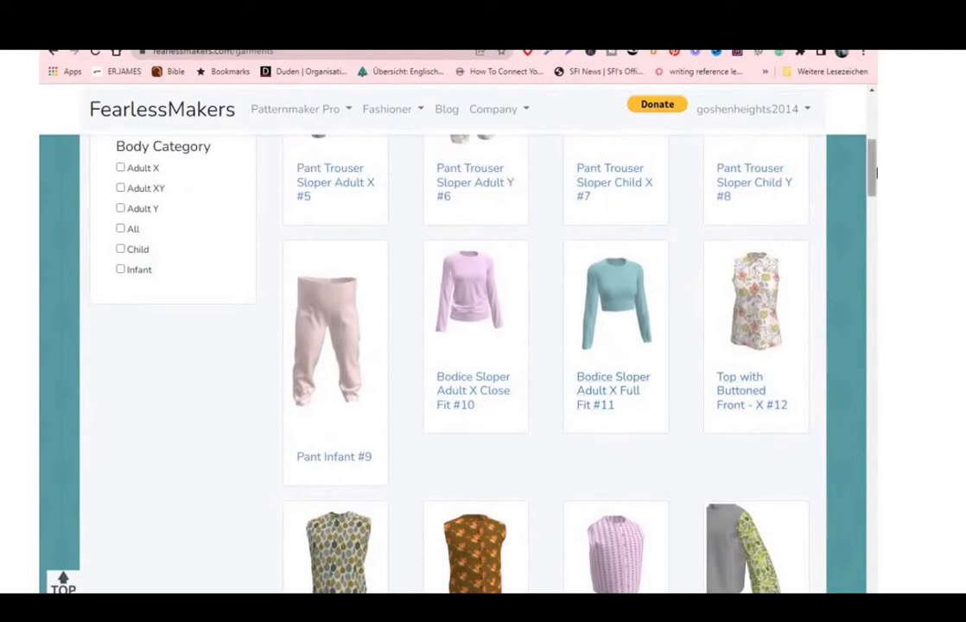
drag(872, 177, 874, 127)
scroll(603, 373, down, 5)
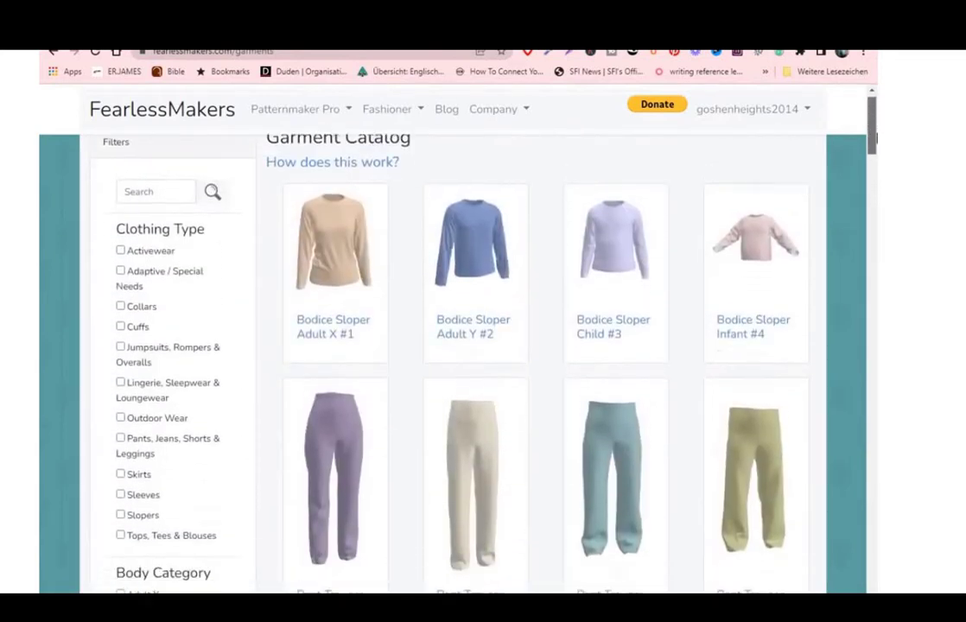
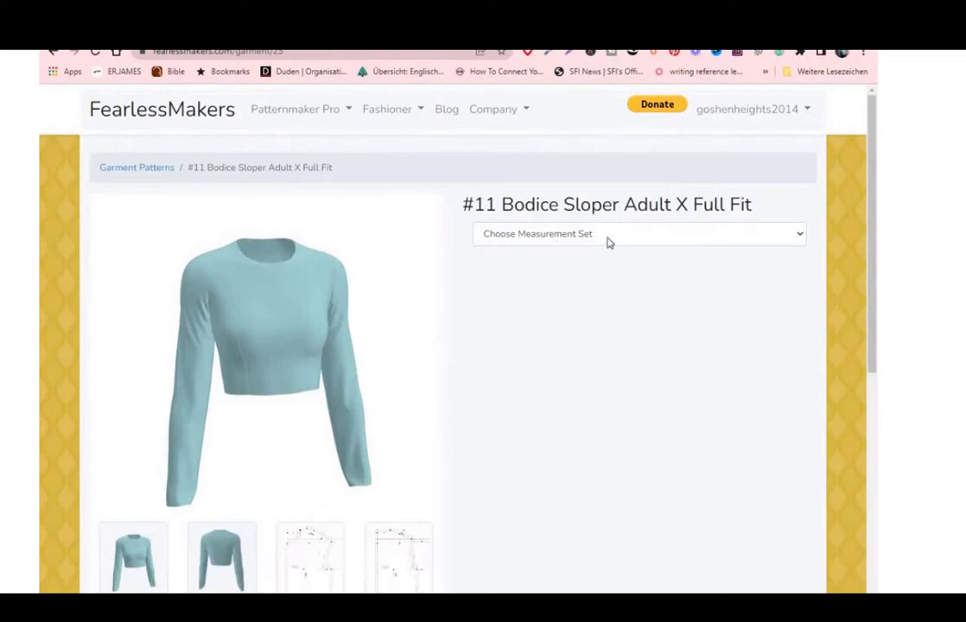
Assign the personalised copy of the Adult Mature X - F measurement set to the bodice sloper.
click(801, 234)
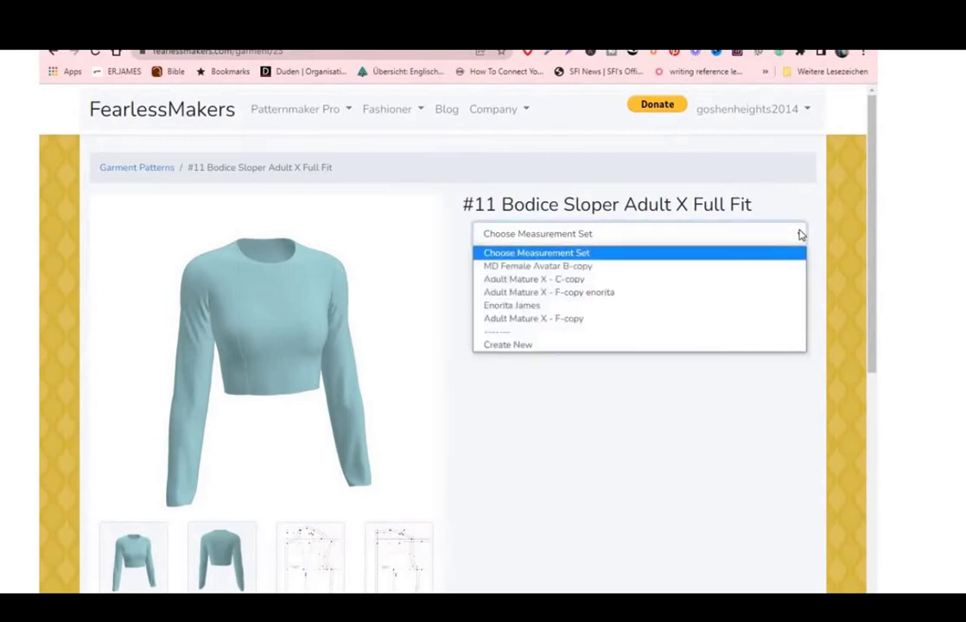
click(609, 298)
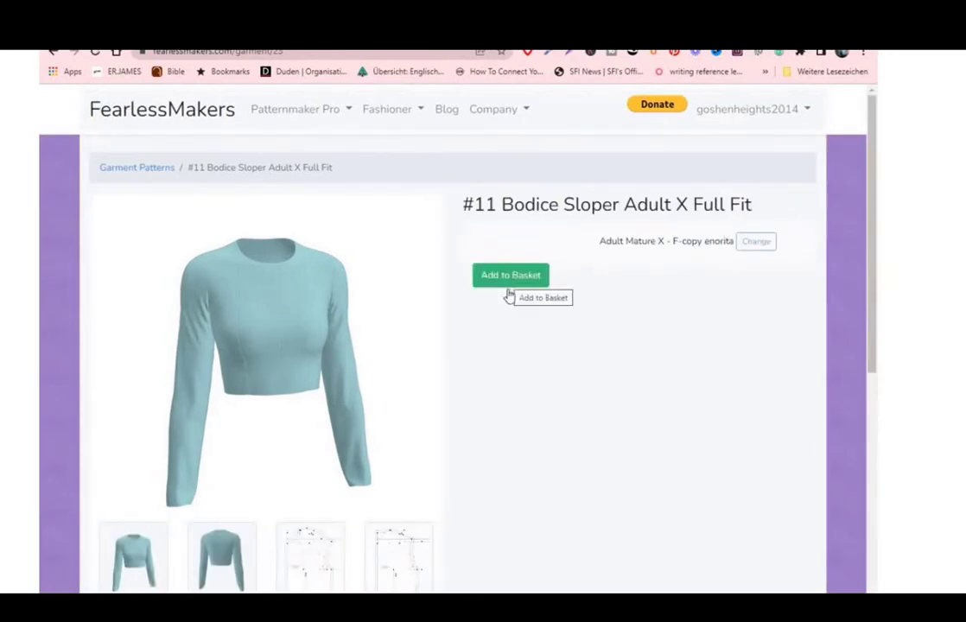
Look through the sloper's bodice and sleeve draft previews and its overview, and add the pattern to the basket.
click(380, 564)
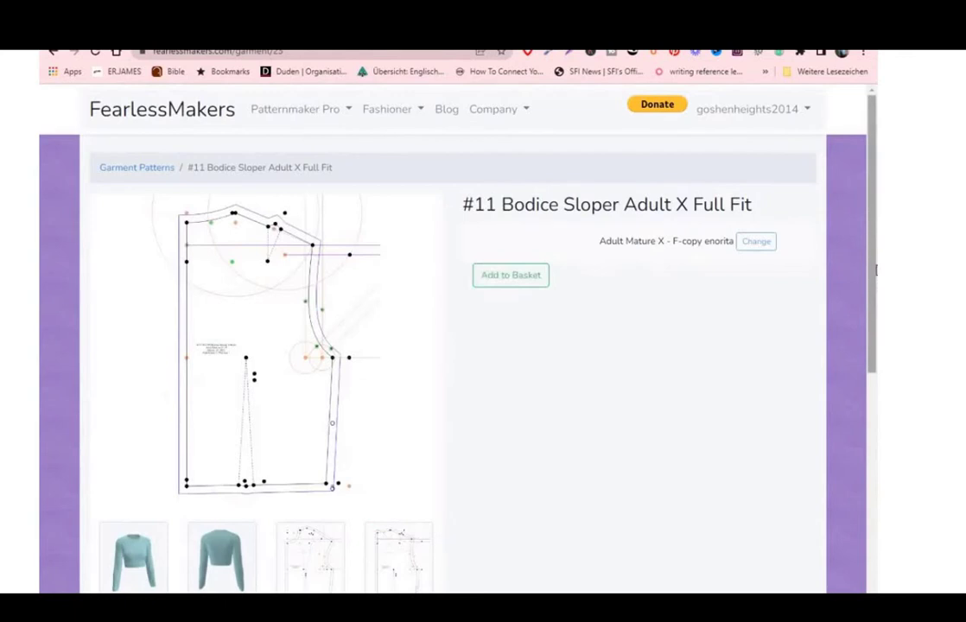
drag(875, 271, 875, 412)
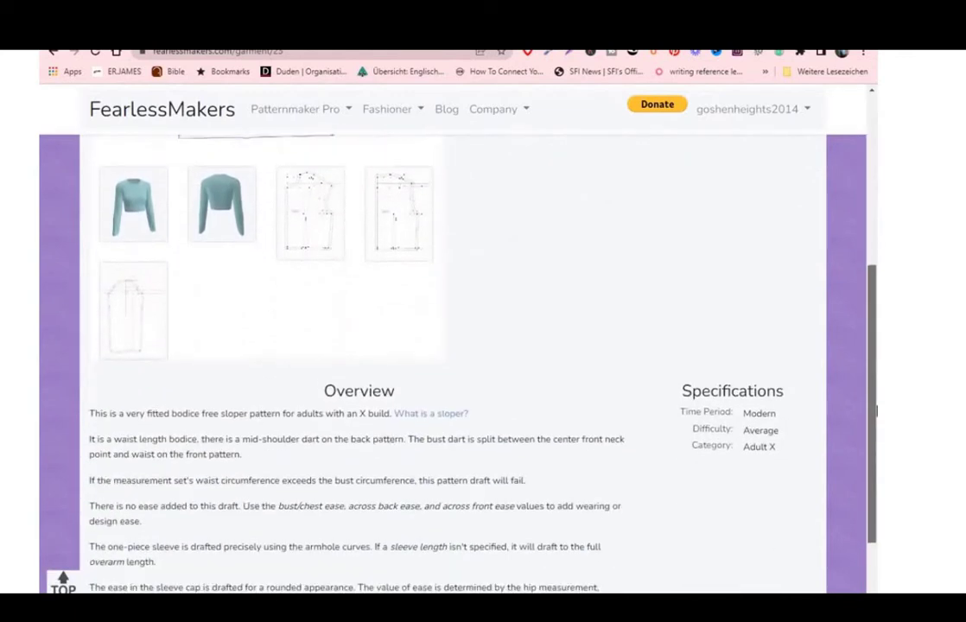
scroll(875, 412, up, 2)
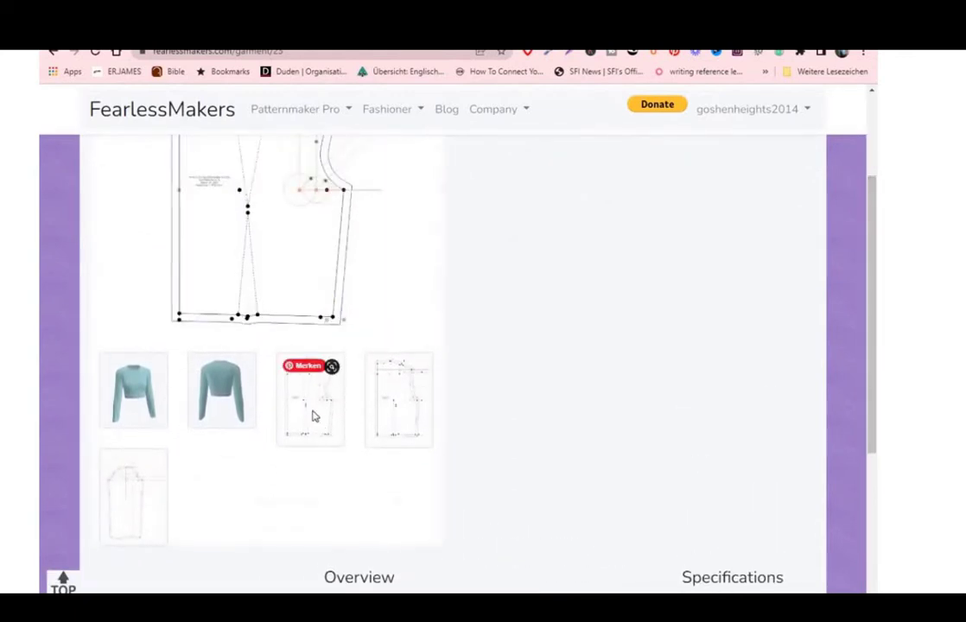
click(425, 406)
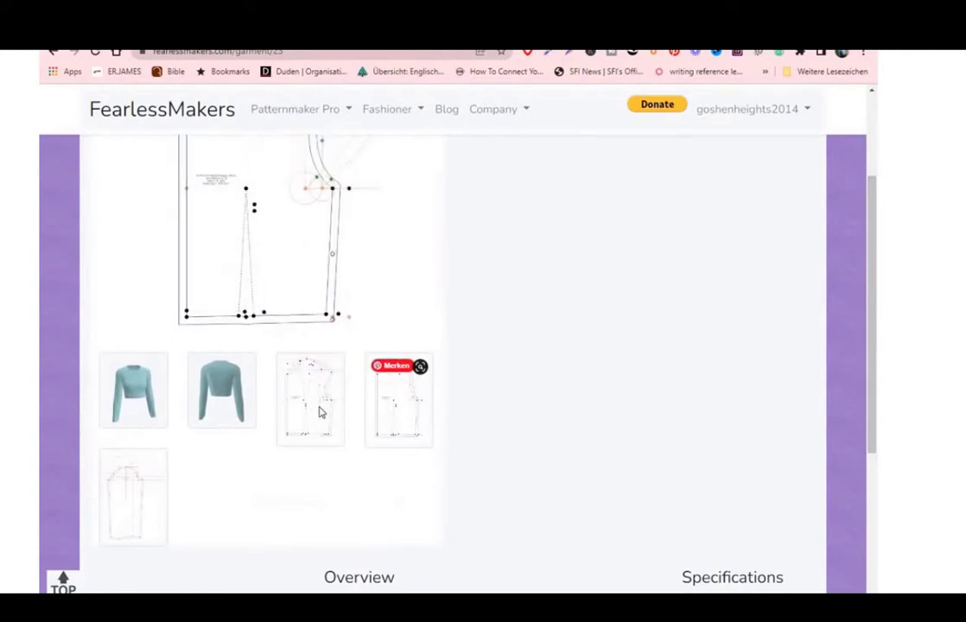
click(151, 488)
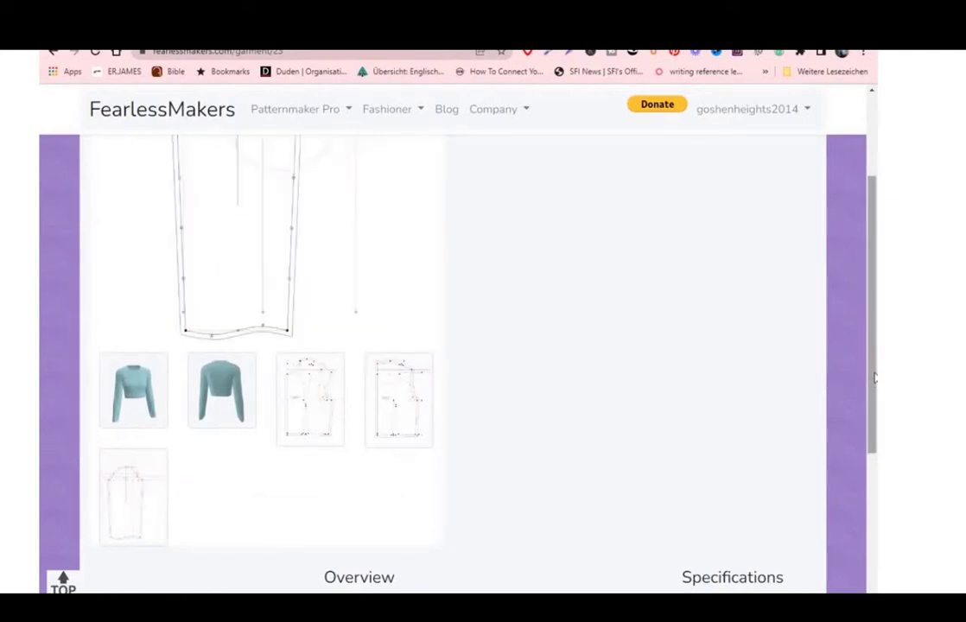
drag(875, 378, 873, 275)
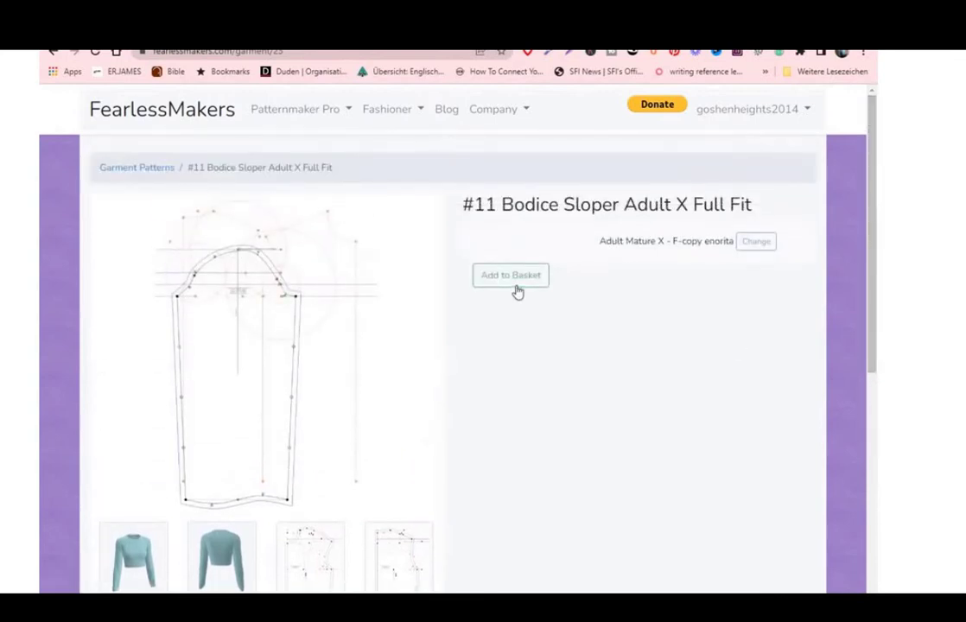
click(511, 277)
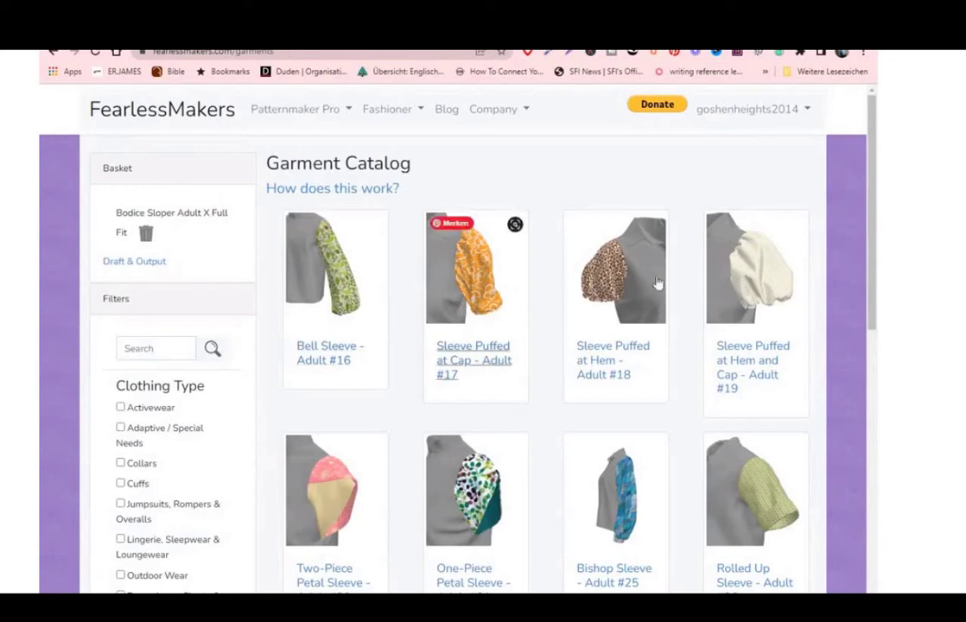
Browse the sleeve and collar patterns in the garment catalog and the available clothing type and body category filters.
drag(874, 270, 545, 308)
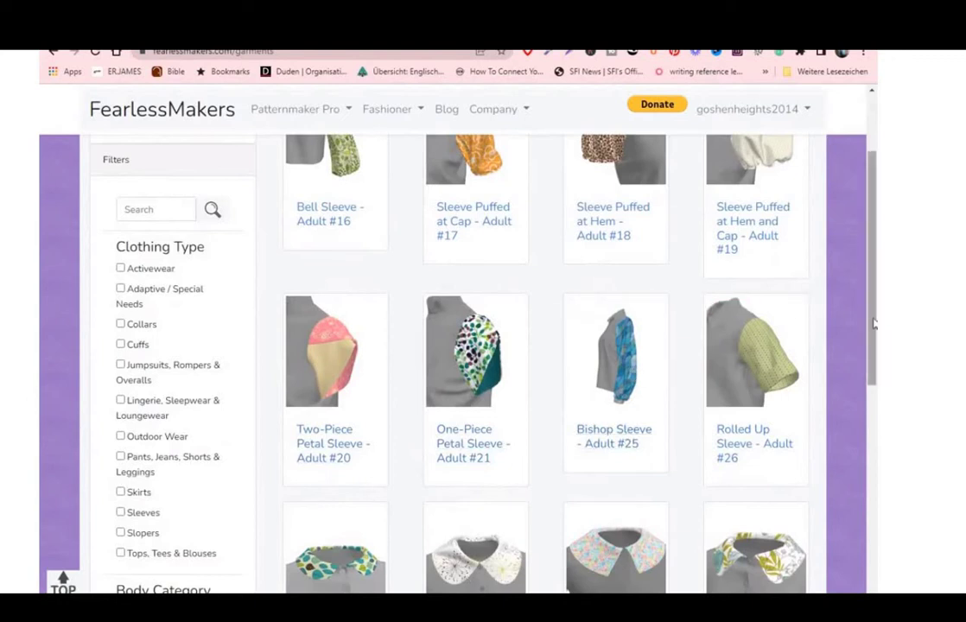
scroll(753, 458, up, 1)
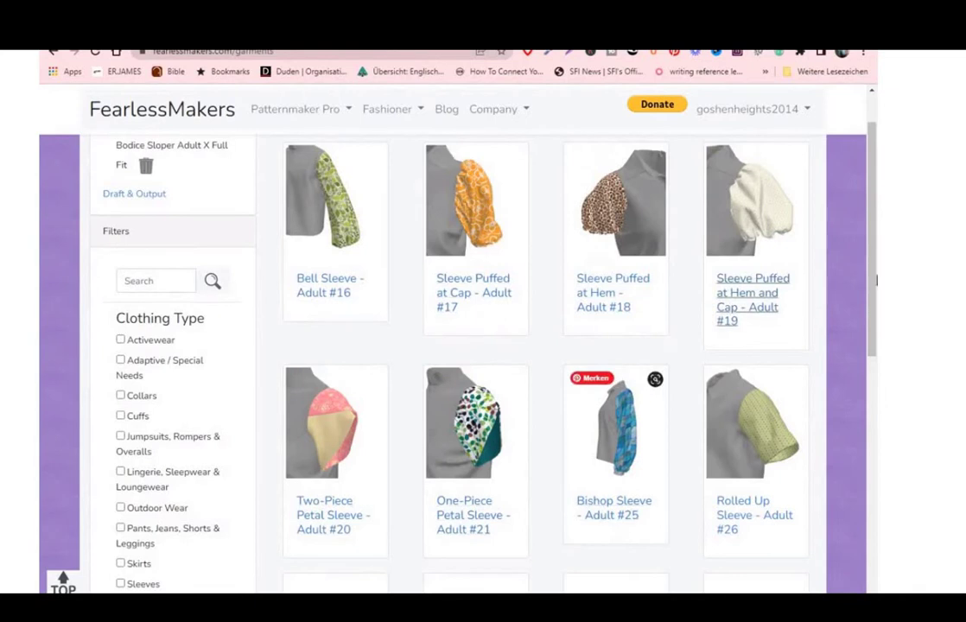
drag(876, 279, 869, 230)
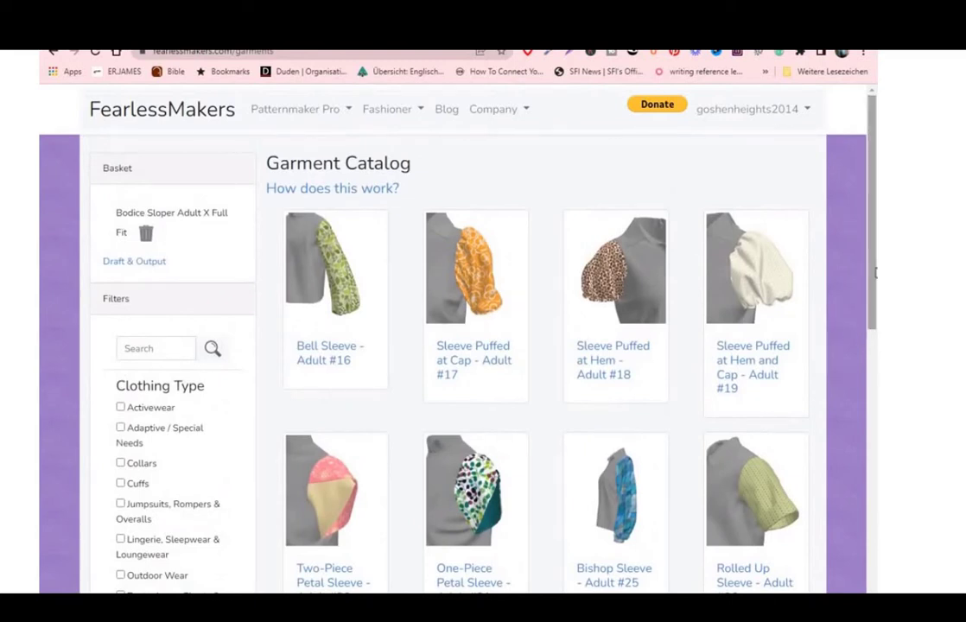
drag(876, 300, 837, 248)
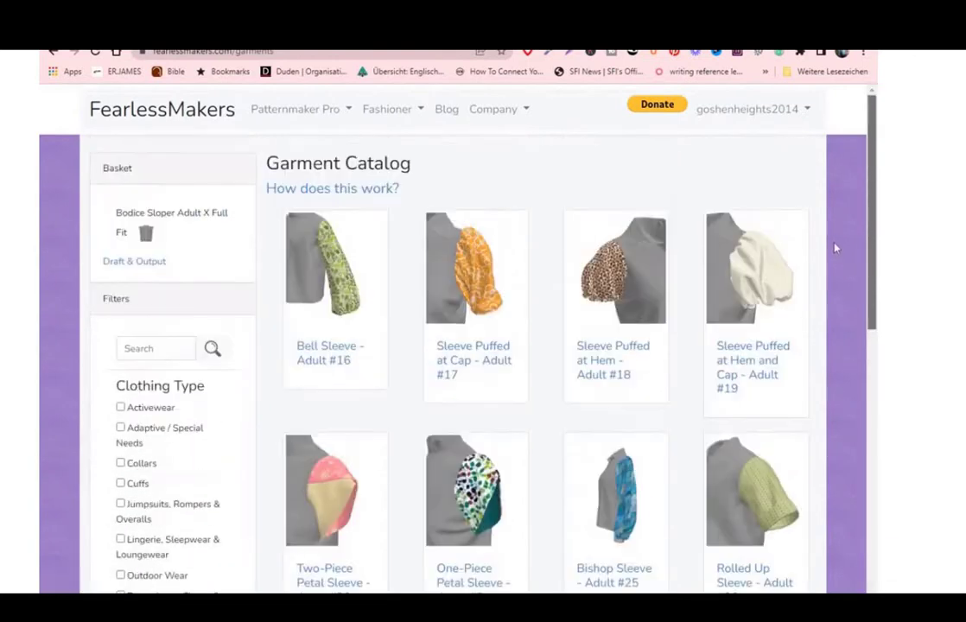
scroll(847, 363, down, 3)
scroll(855, 408, down, 1)
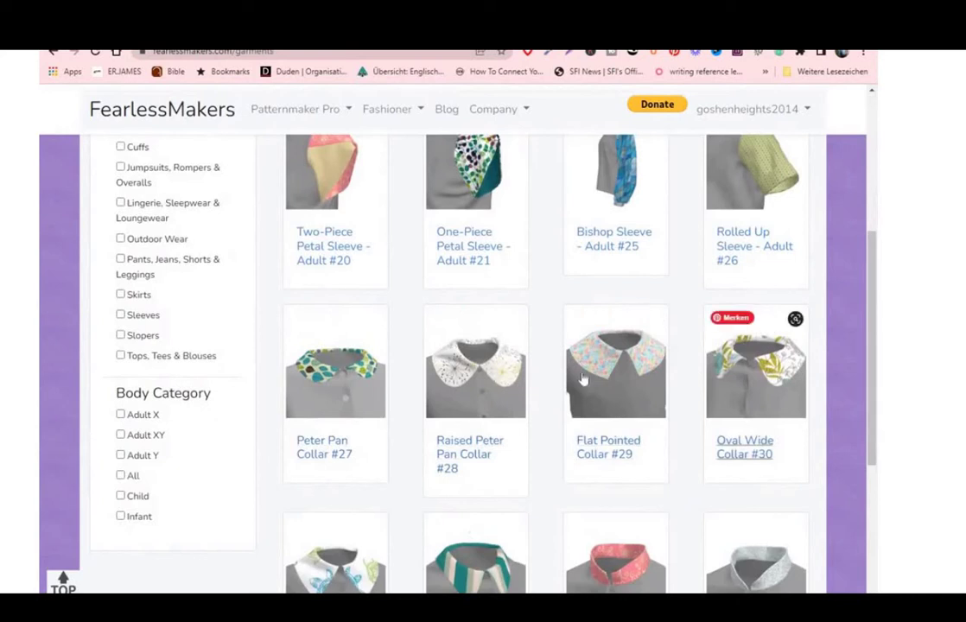
Open the basket's draft and output page and output the bodice sloper with its default ease and seam allowance variables.
drag(871, 277, 871, 138)
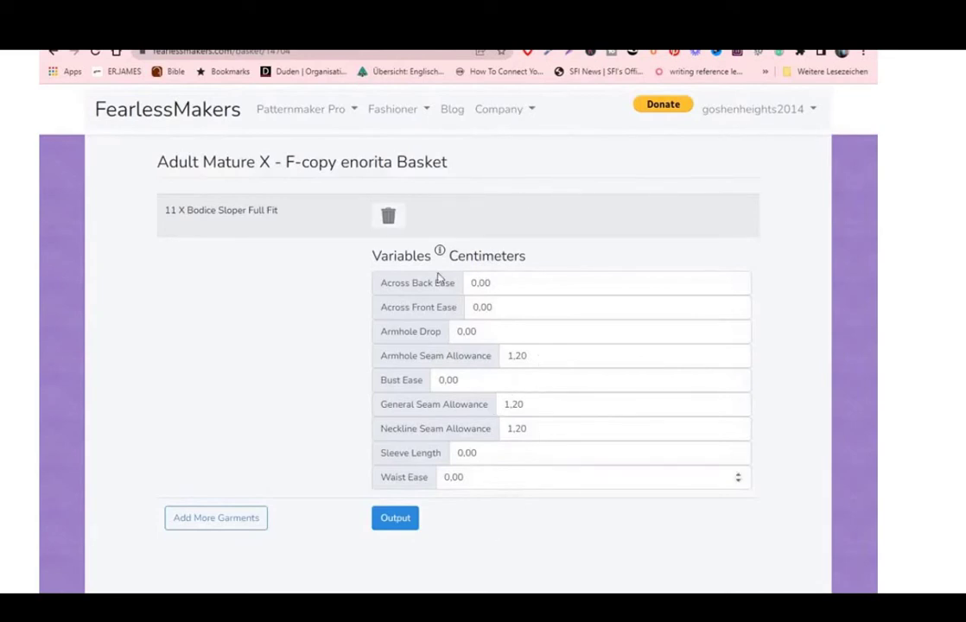
click(396, 524)
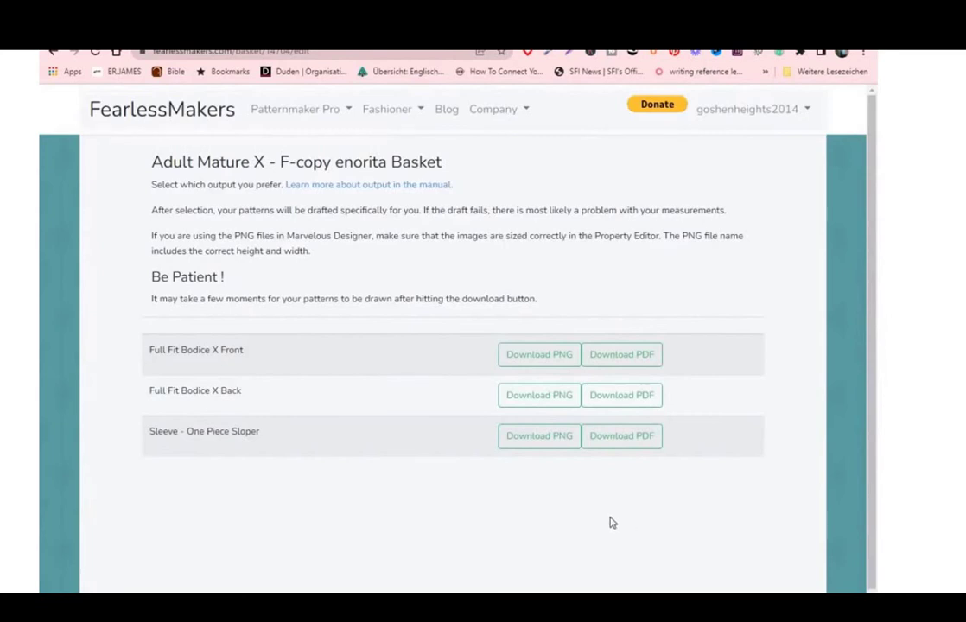
Download the Full Fit Bodice X Front, Full Fit Bodice X Back and Sleeve - One Piece Sloper patterns as PDF files.
click(522, 360)
click(623, 358)
click(644, 357)
click(642, 395)
click(644, 436)
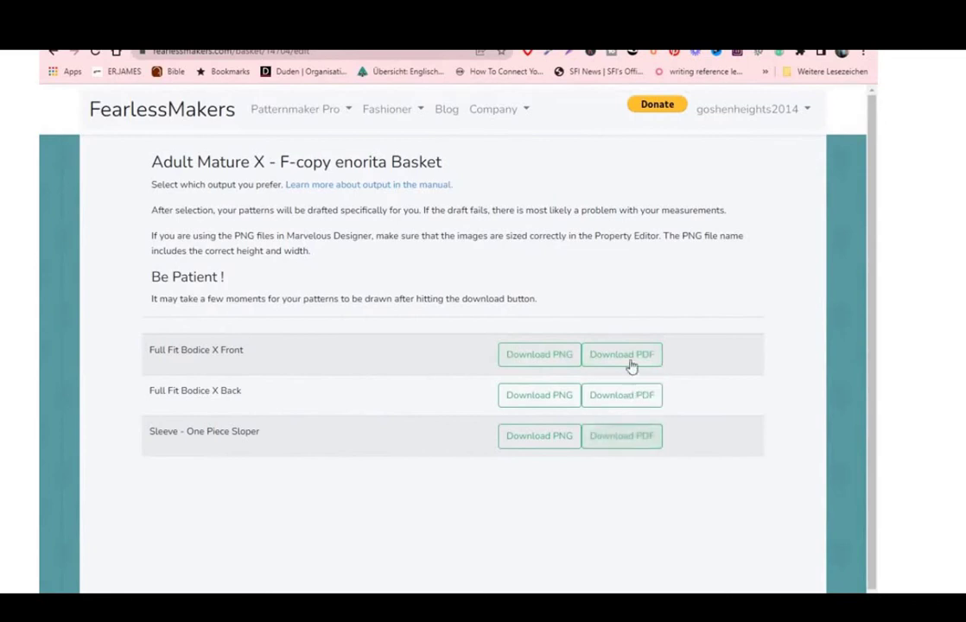
click(631, 359)
click(629, 397)
click(634, 439)
click(629, 395)
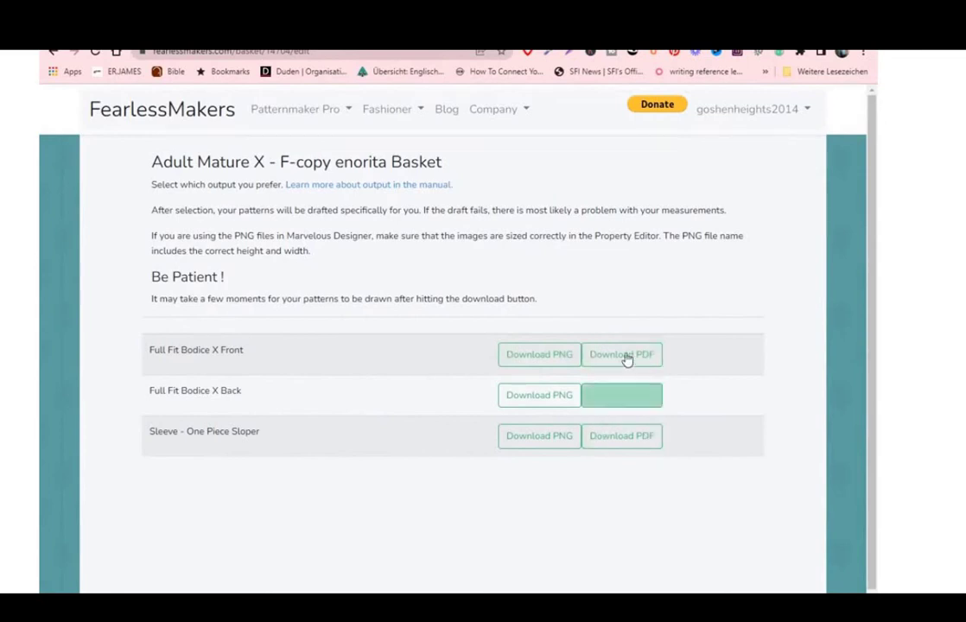
click(627, 359)
click(648, 440)
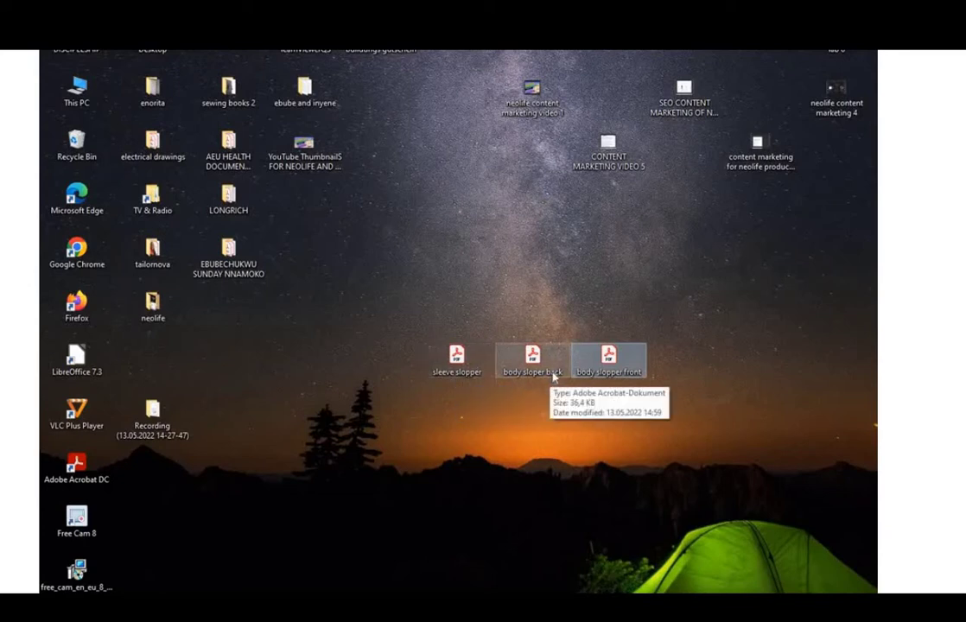
Open the sleeve slopper PDF from the desktop in Adobe Acrobat, examine it through to the last page, and close it.
click(458, 361)
double_click(464, 370)
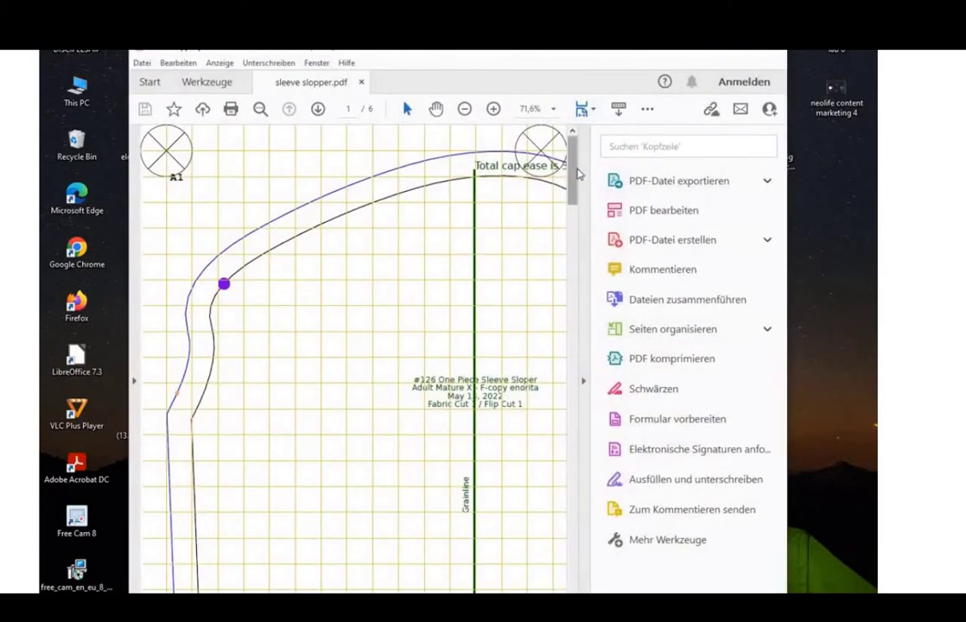
scroll(577, 178, down, 5)
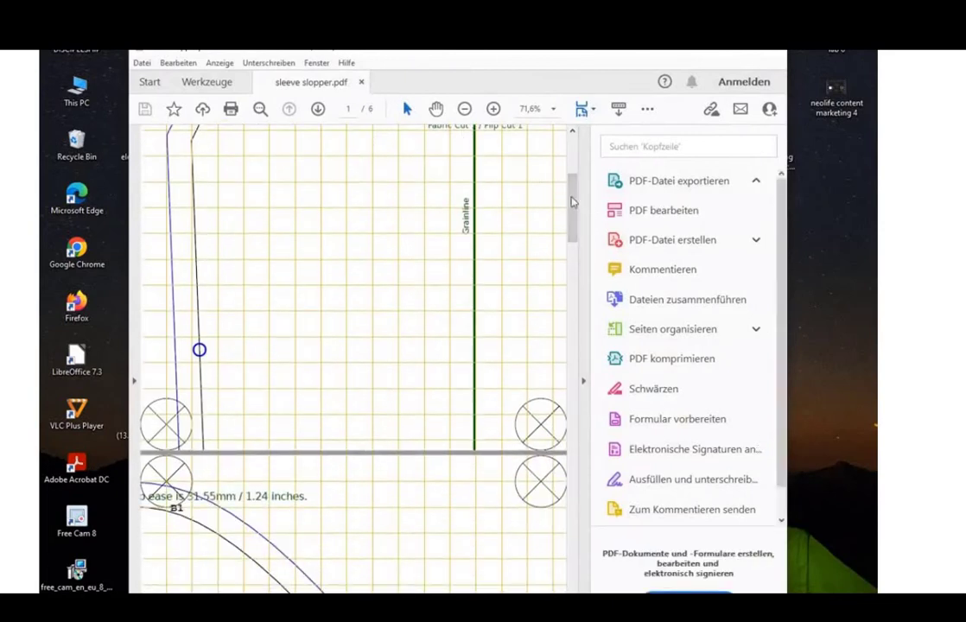
drag(577, 214, 577, 594)
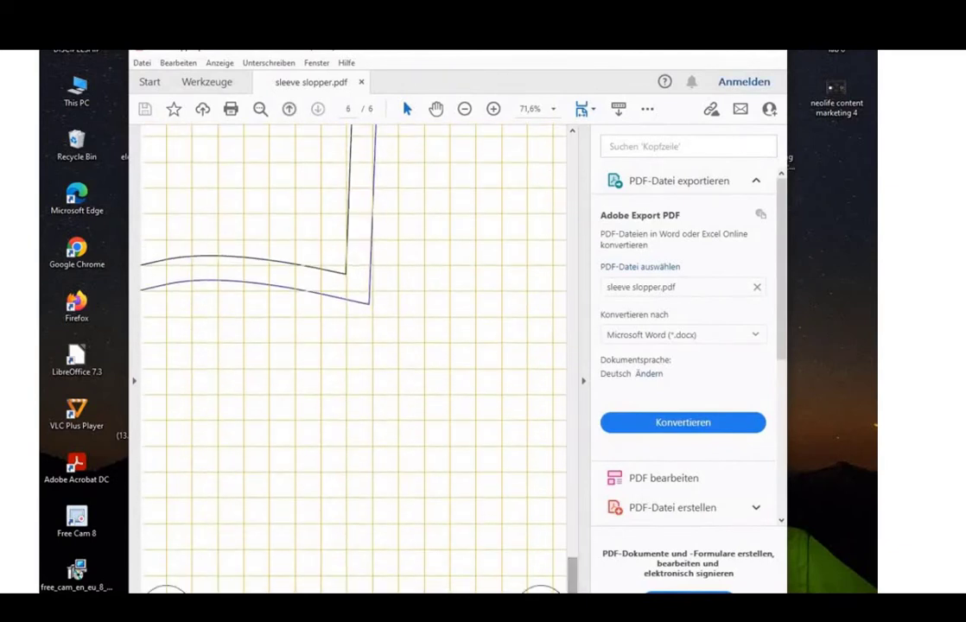
click(768, 52)
Open the body sloper back PDF from the desktop, examine its tiled pattern pages, and close it.
click(532, 356)
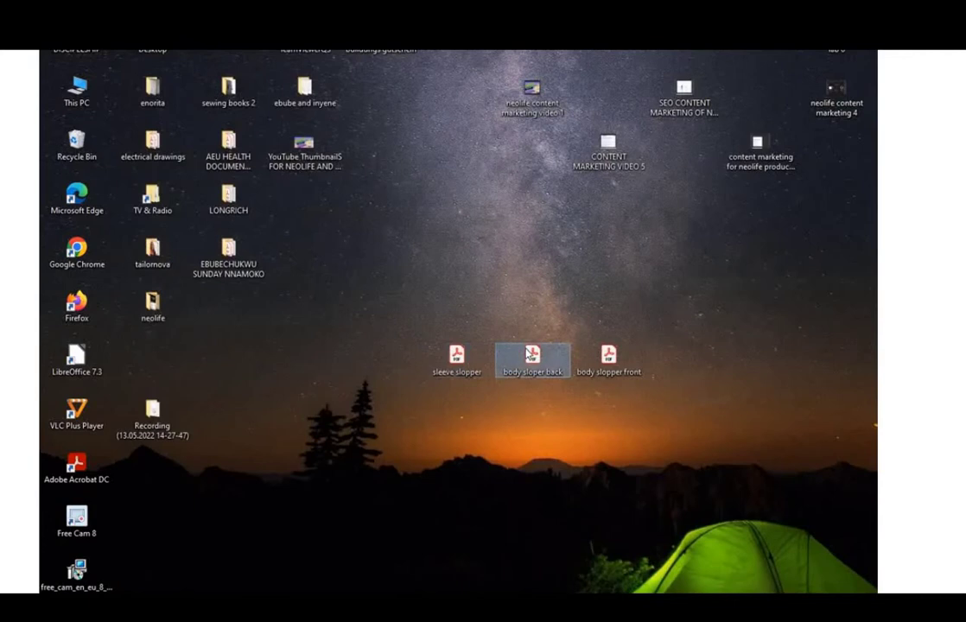
double_click(532, 356)
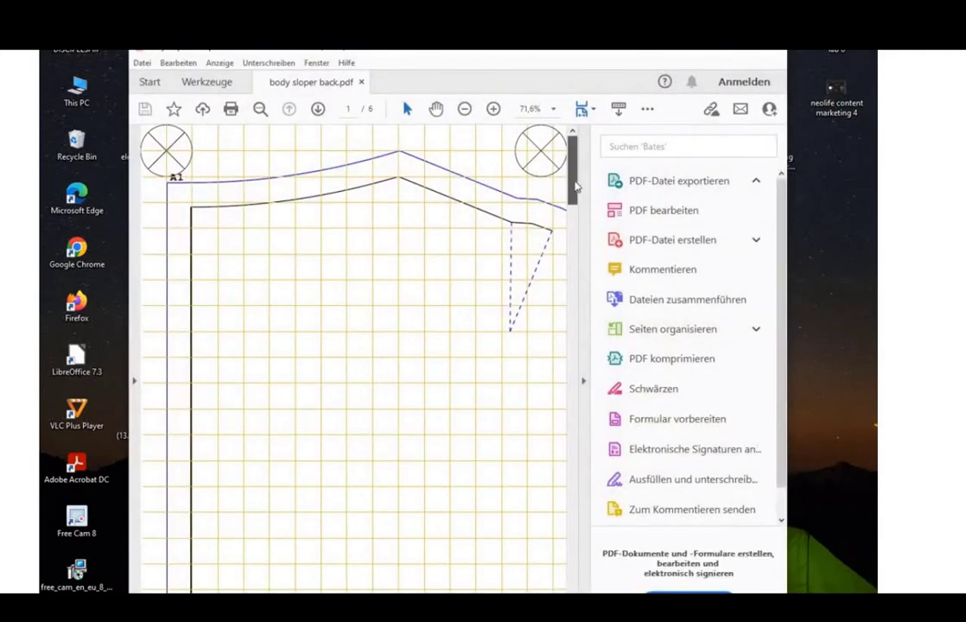
drag(573, 197, 574, 587)
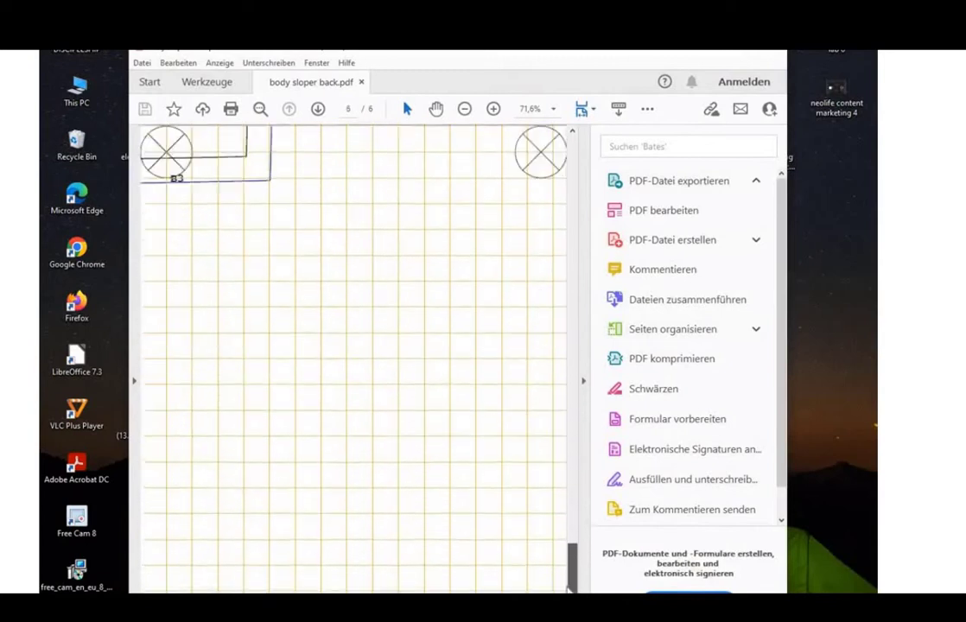
drag(570, 527, 571, 328)
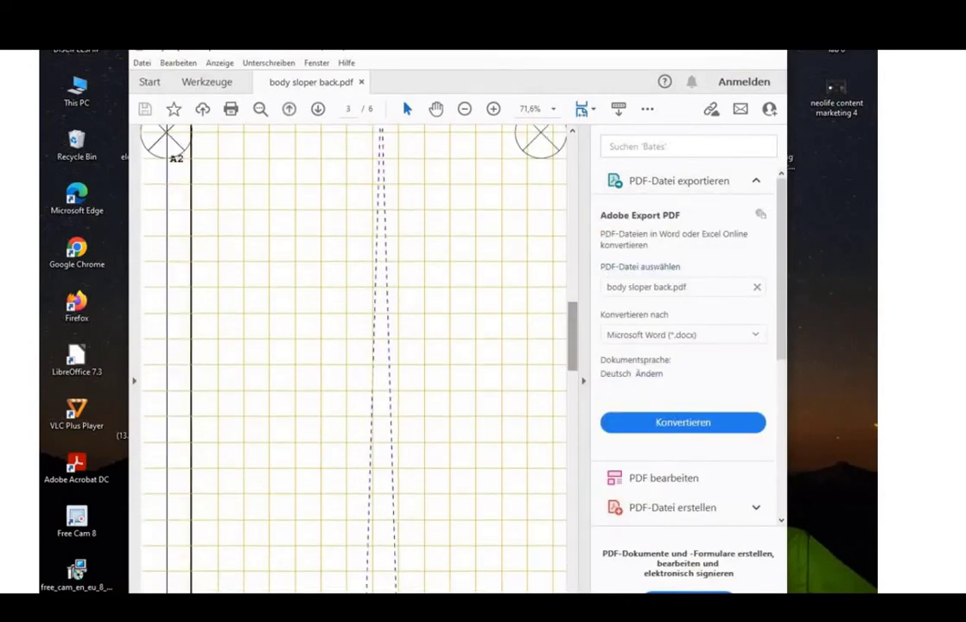
click(772, 53)
Open the body slopper front PDF from the desktop, examine its neckline, darts and remaining pages, and close it.
double_click(608, 356)
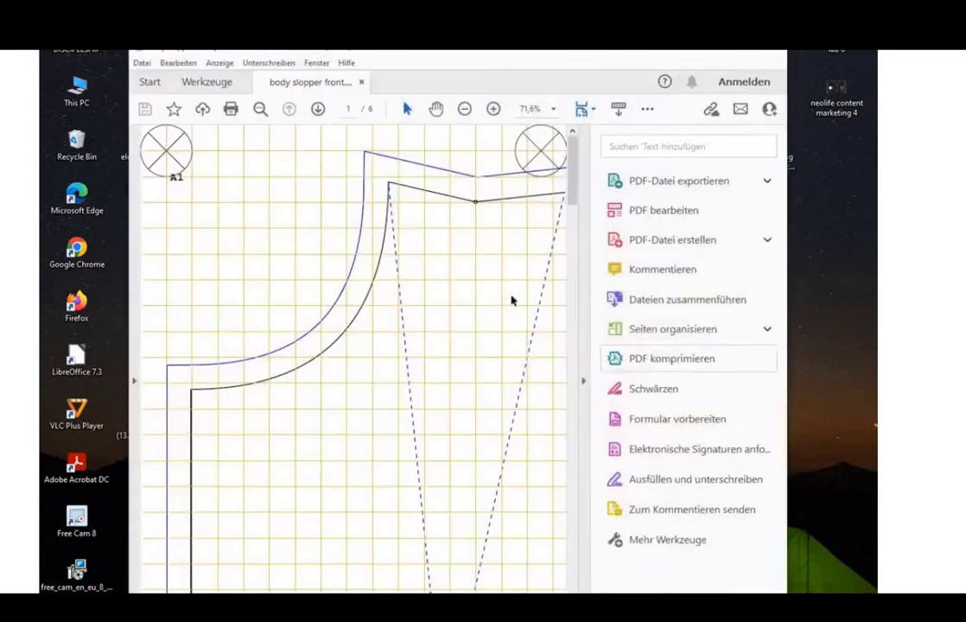
drag(571, 173, 570, 432)
scroll(536, 519, down, 15)
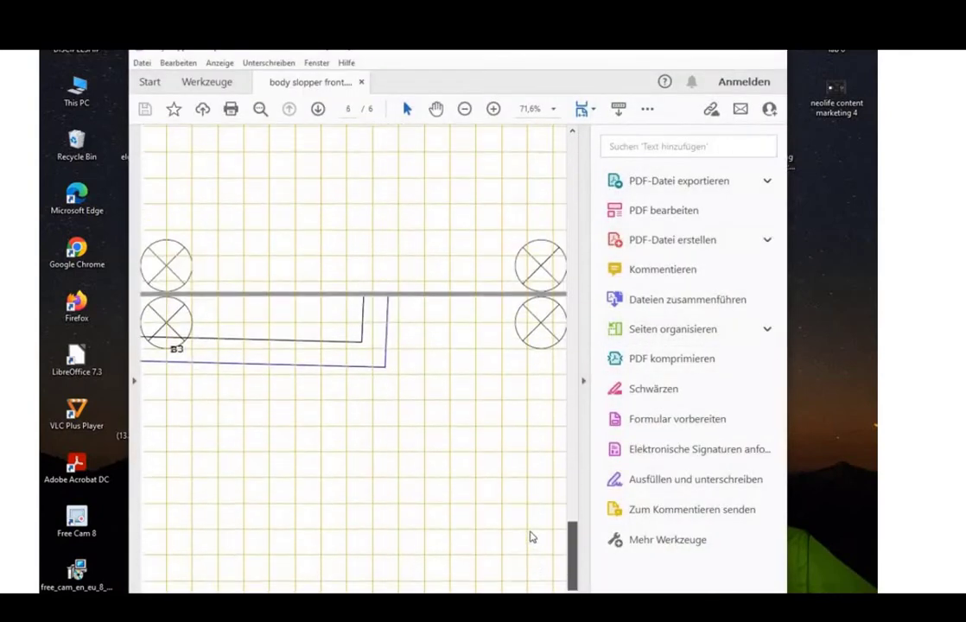
scroll(528, 432, up, 20)
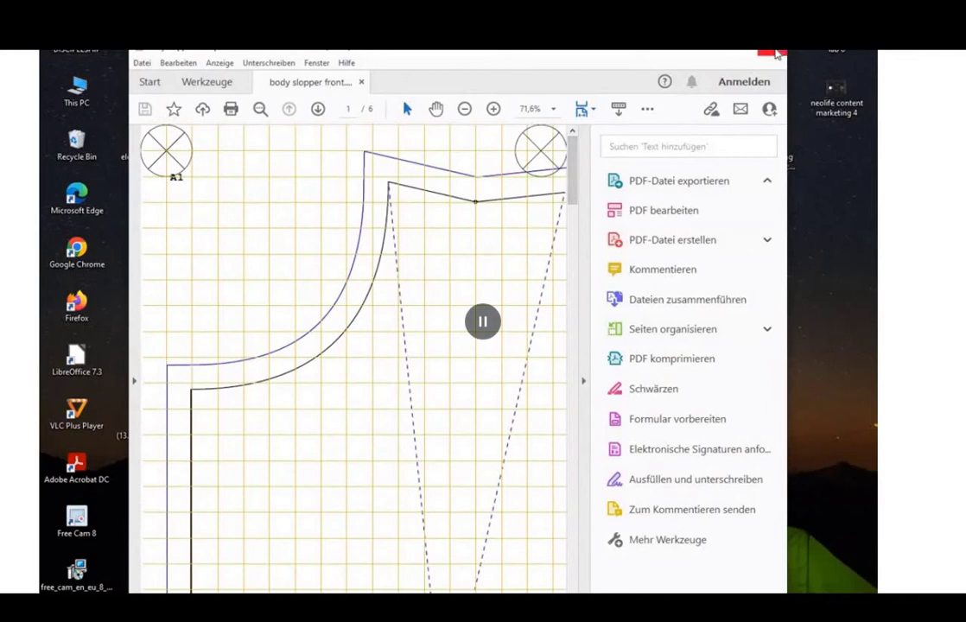
click(774, 52)
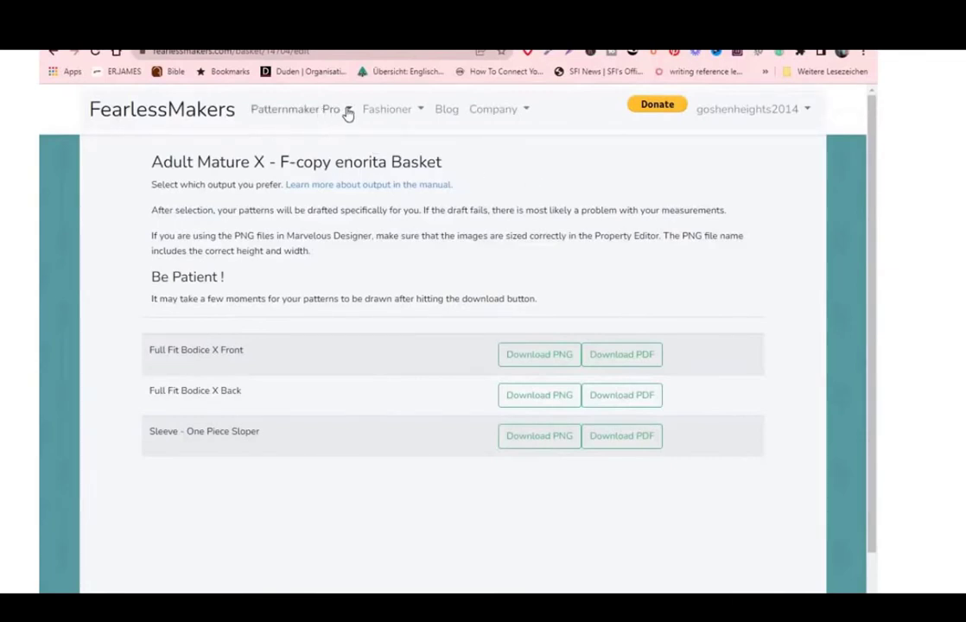
Open the Assembling Patterns page of the Patternmaker Pro manual in the browser and read through its instructions for joining the printed sheets.
click(348, 114)
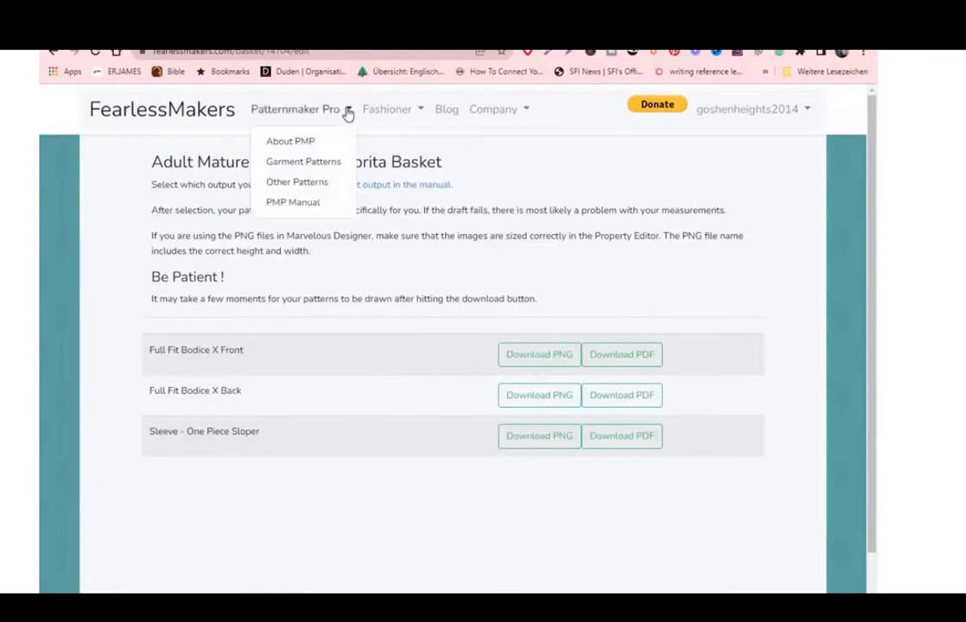
click(291, 206)
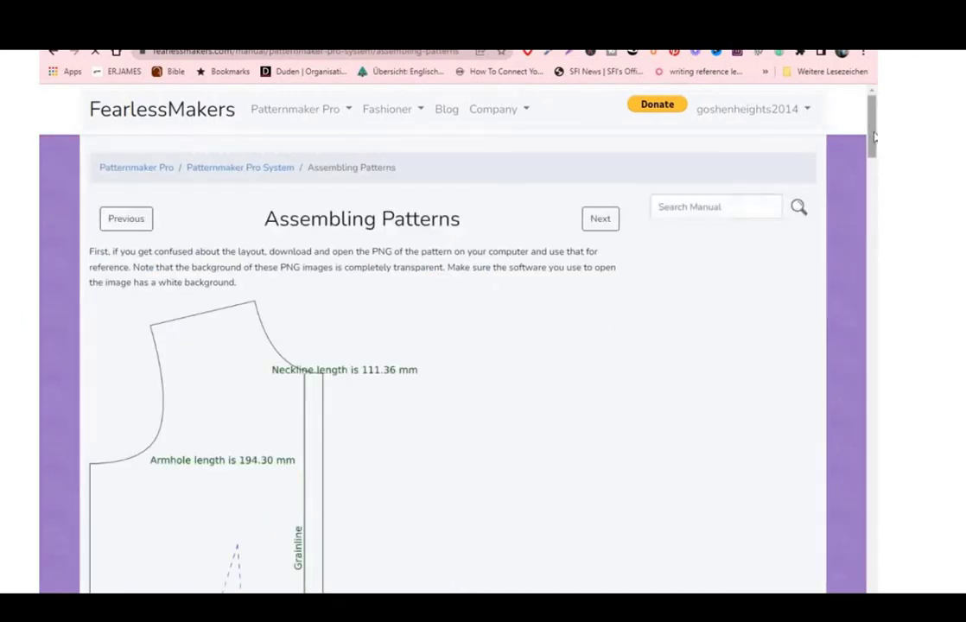
drag(872, 136, 870, 289)
drag(861, 334, 859, 441)
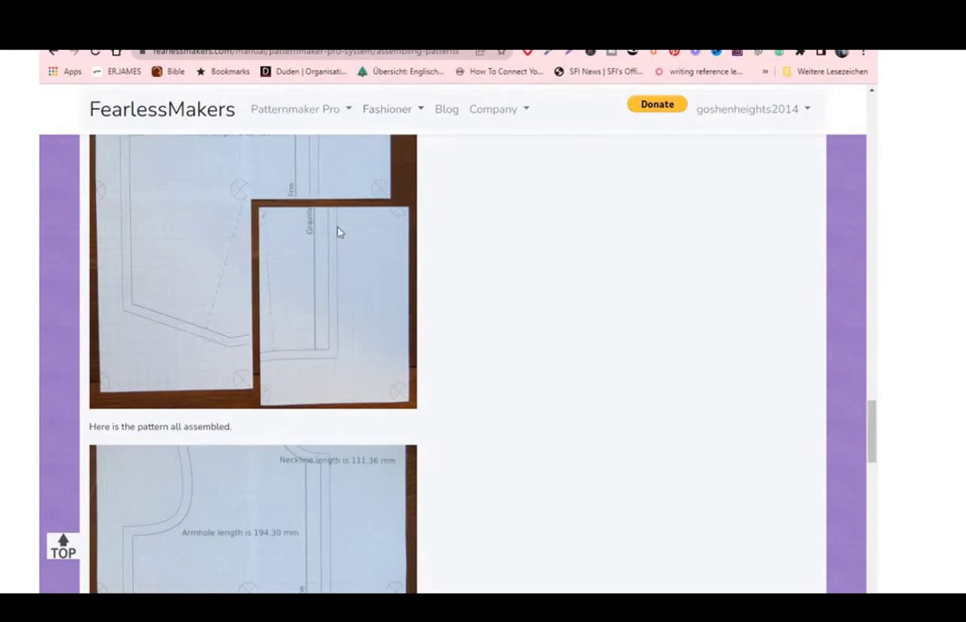
drag(873, 429, 874, 373)
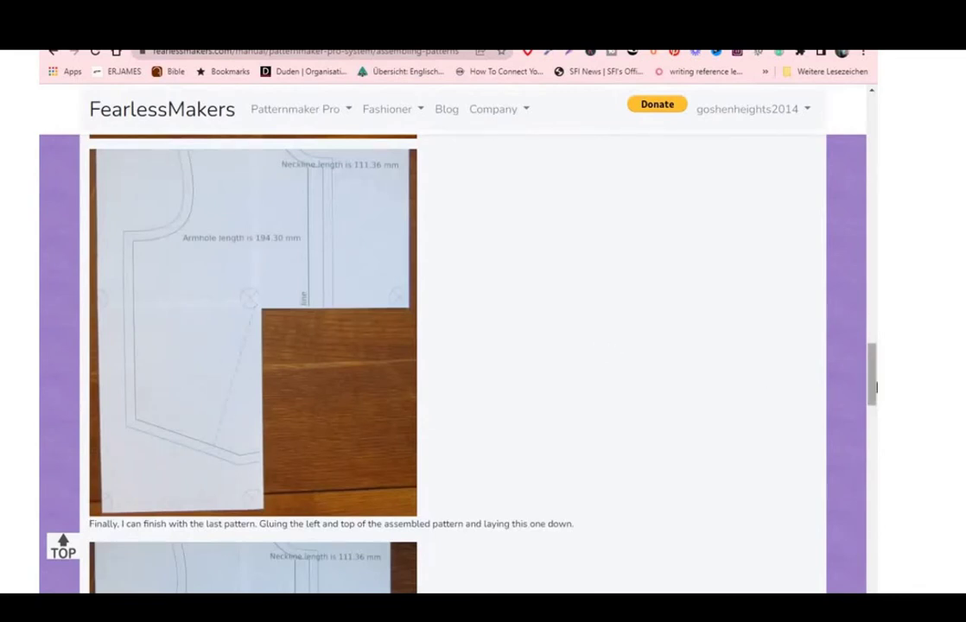
scroll(872, 397, down, 3)
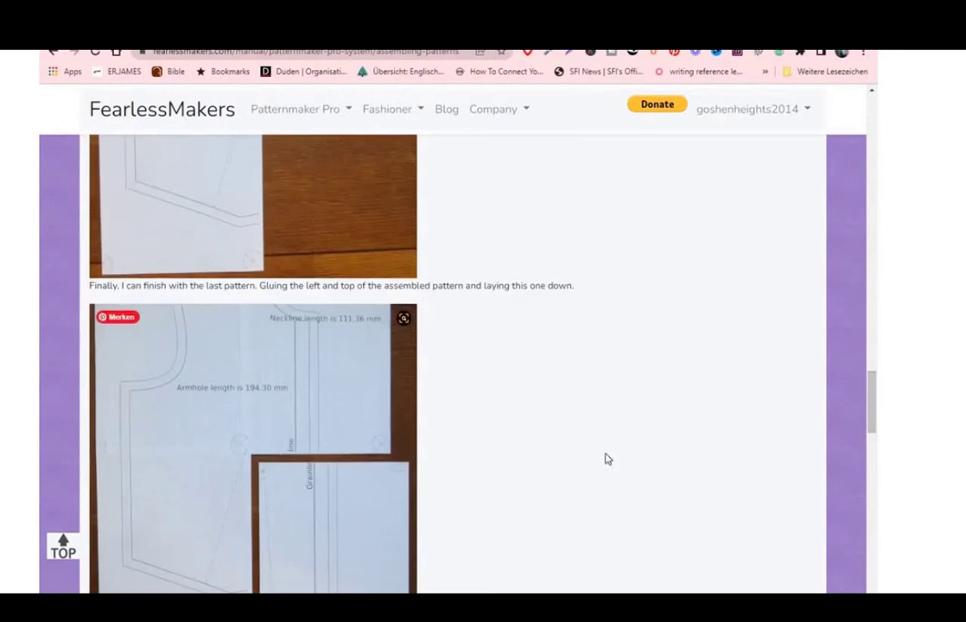
drag(875, 424, 855, 594)
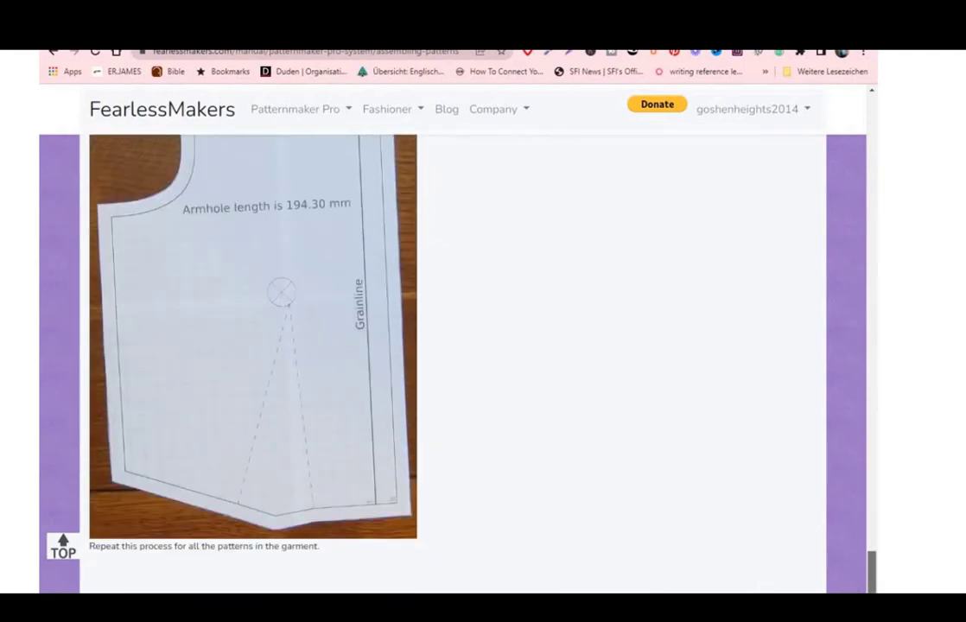